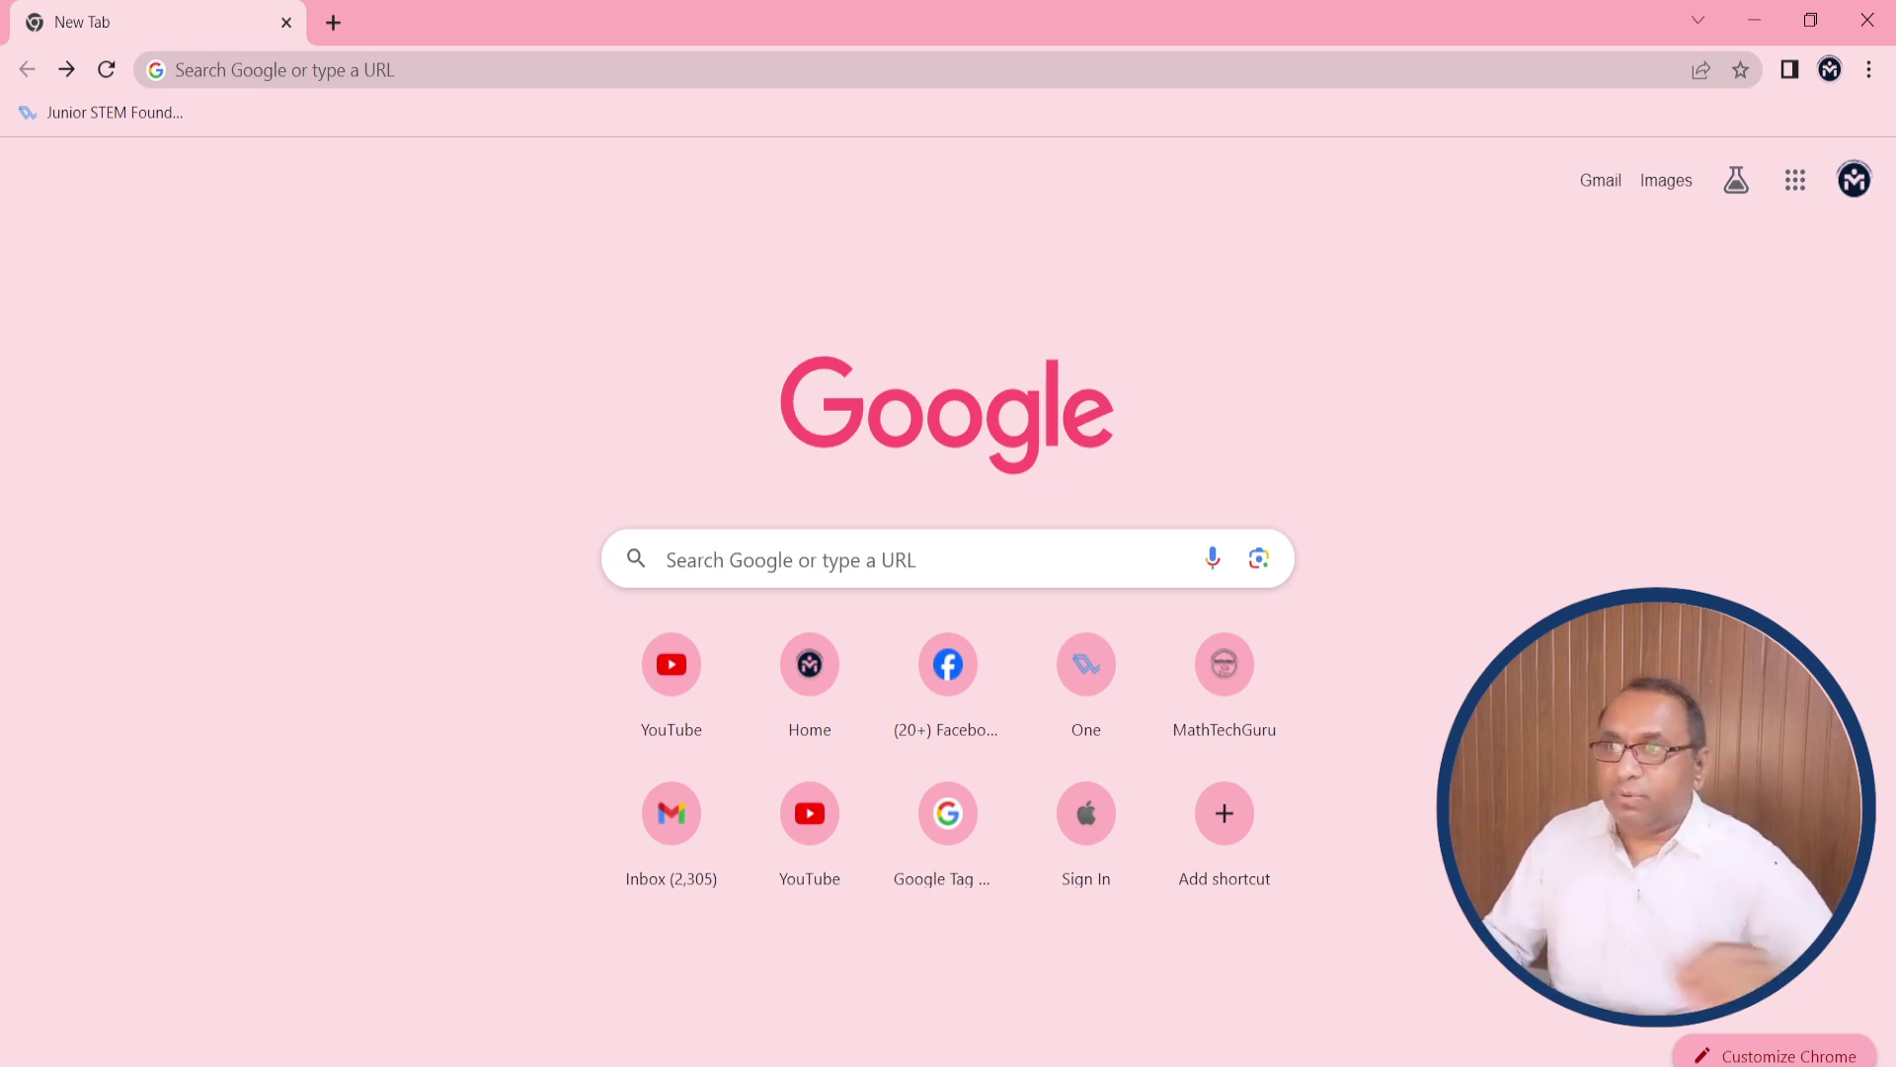
Show the recent-search history in the New Tab page's Google search box.
click(959, 561)
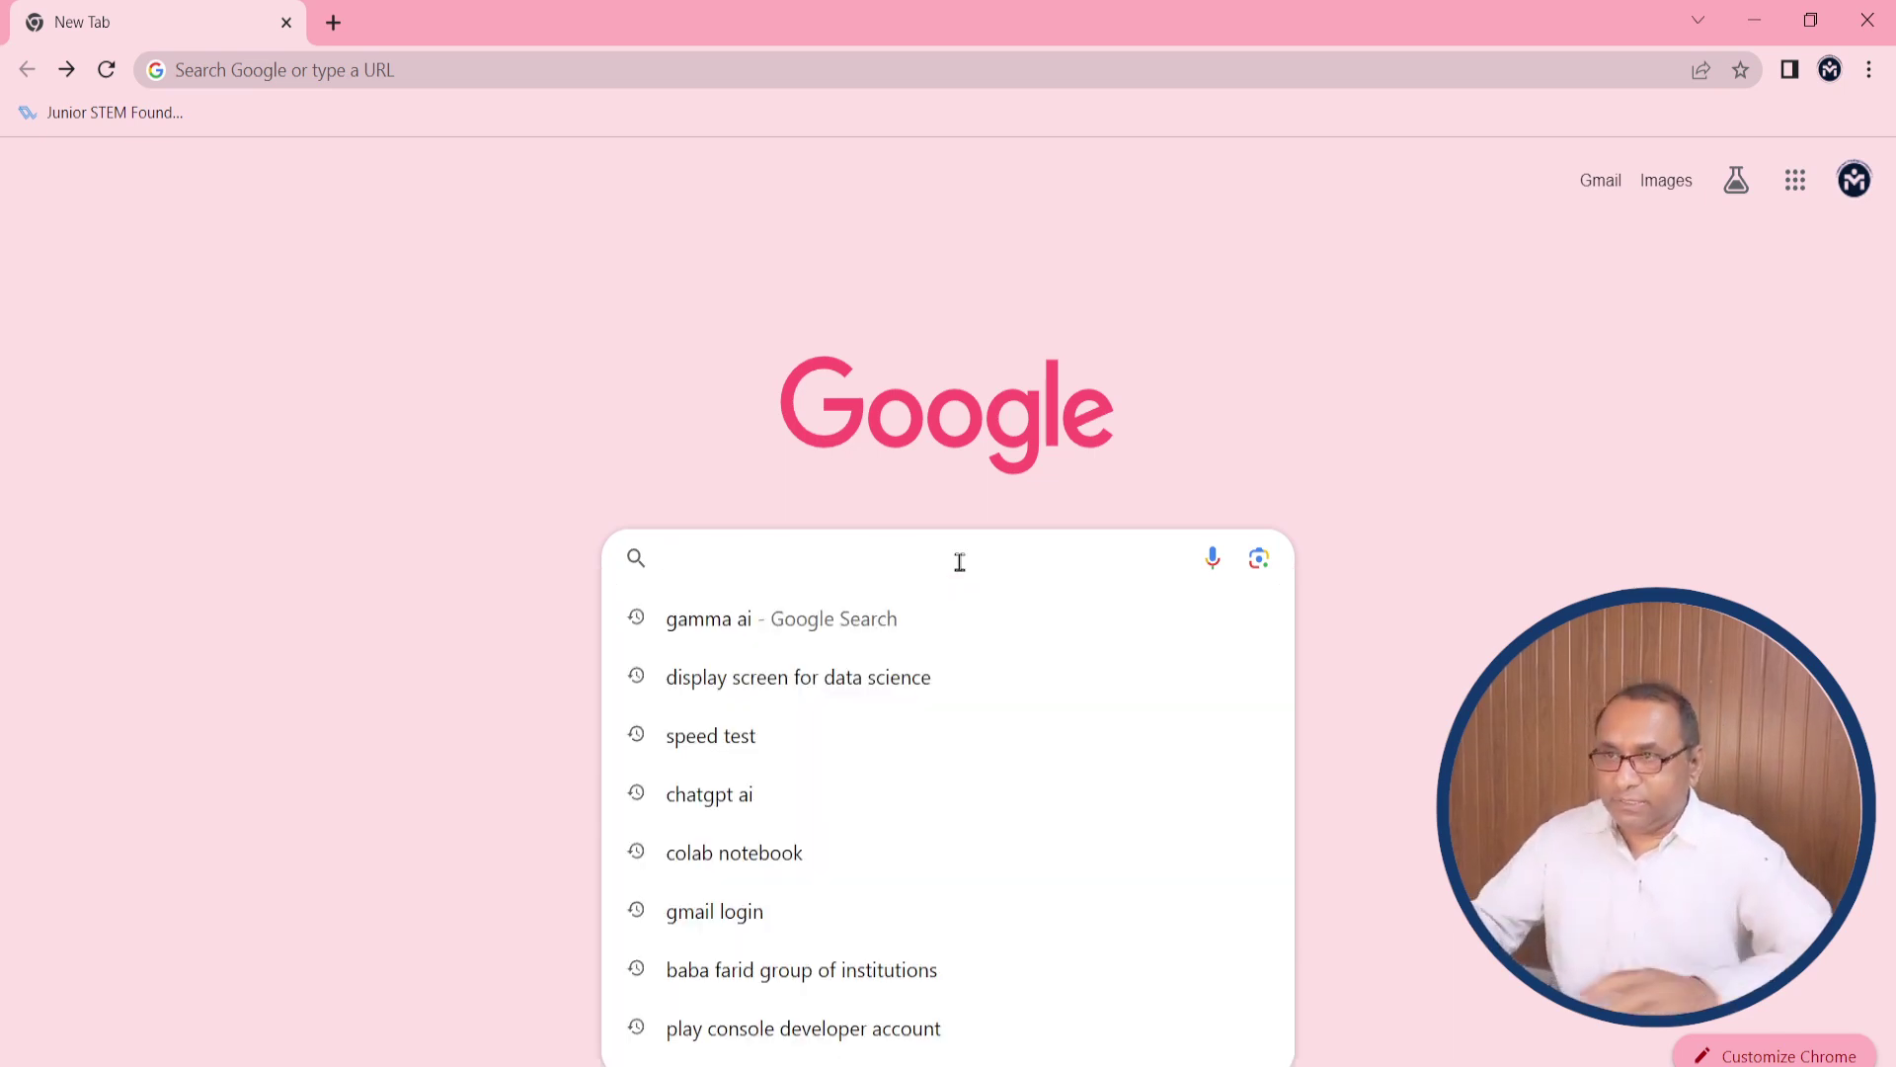
Rerun the earlier 'gamma ai' search and go on to Gamma's free sign-up page.
key(Down)
key(Return)
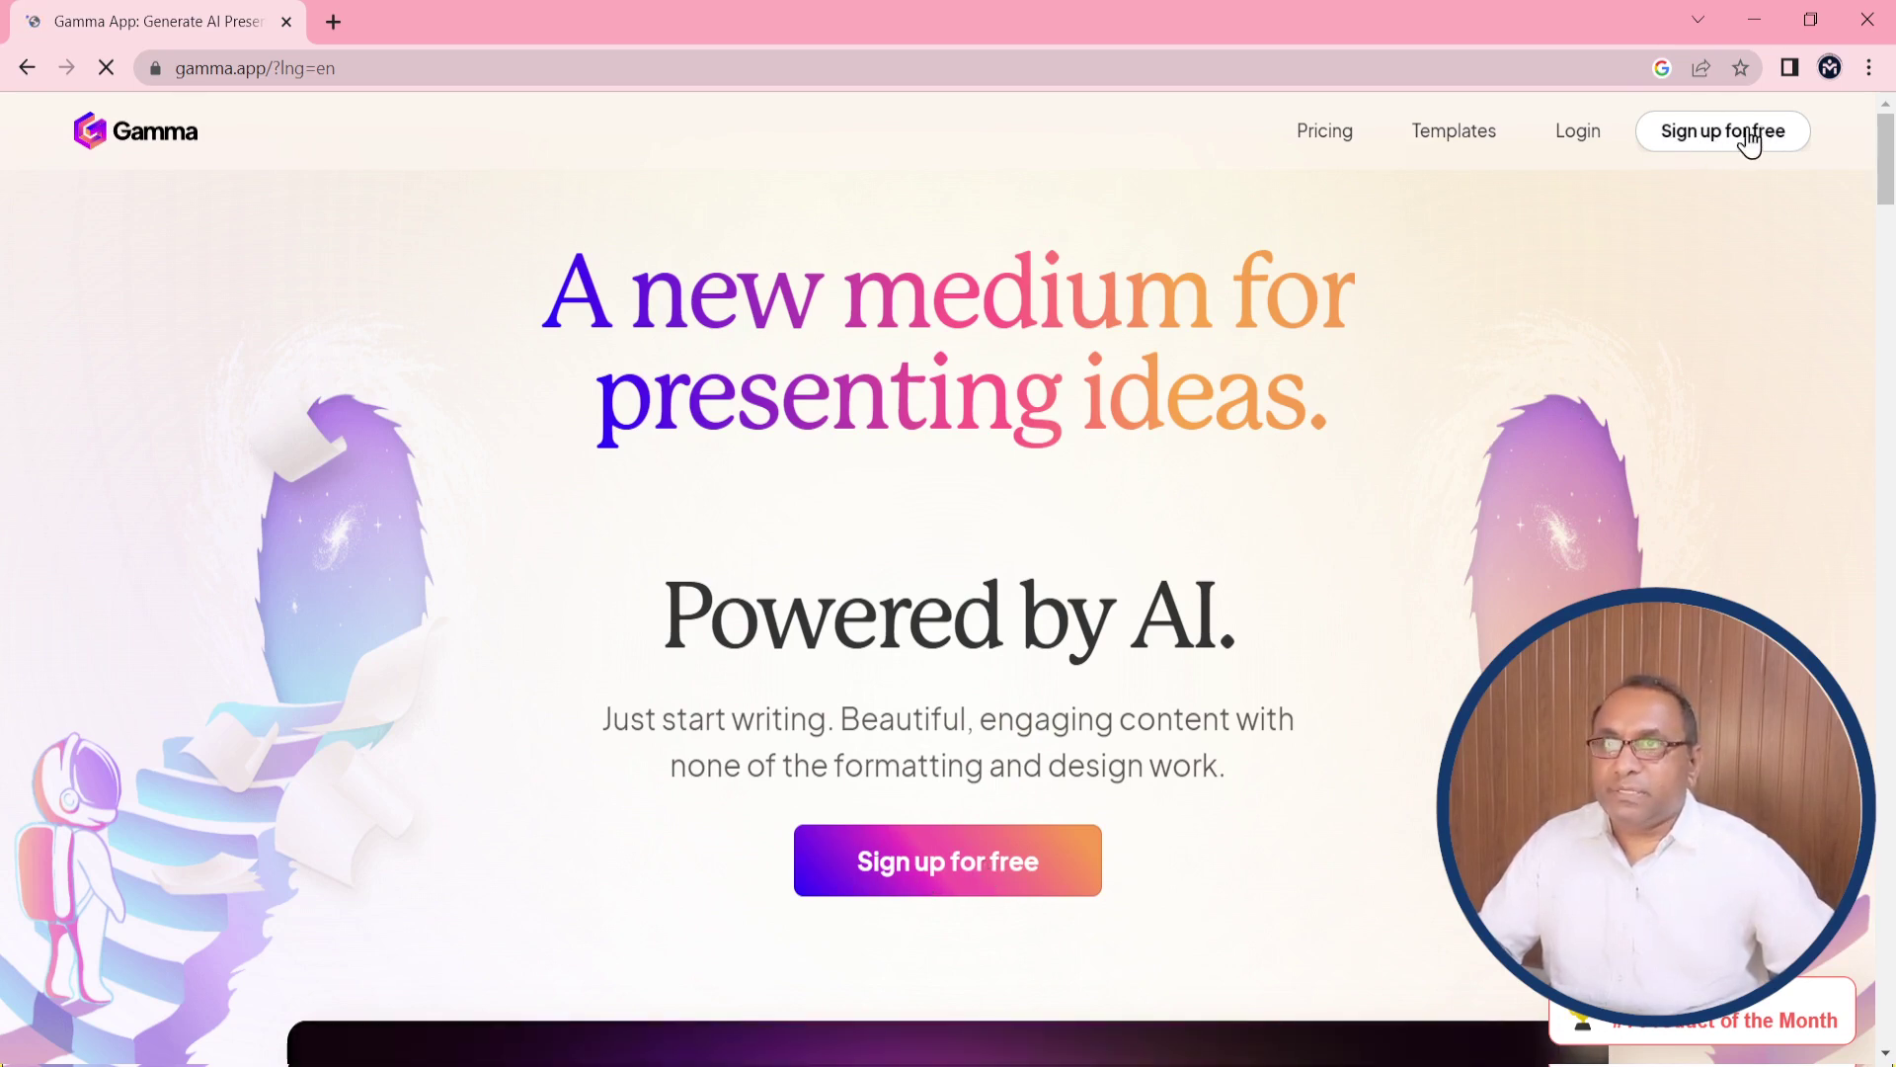
click(946, 863)
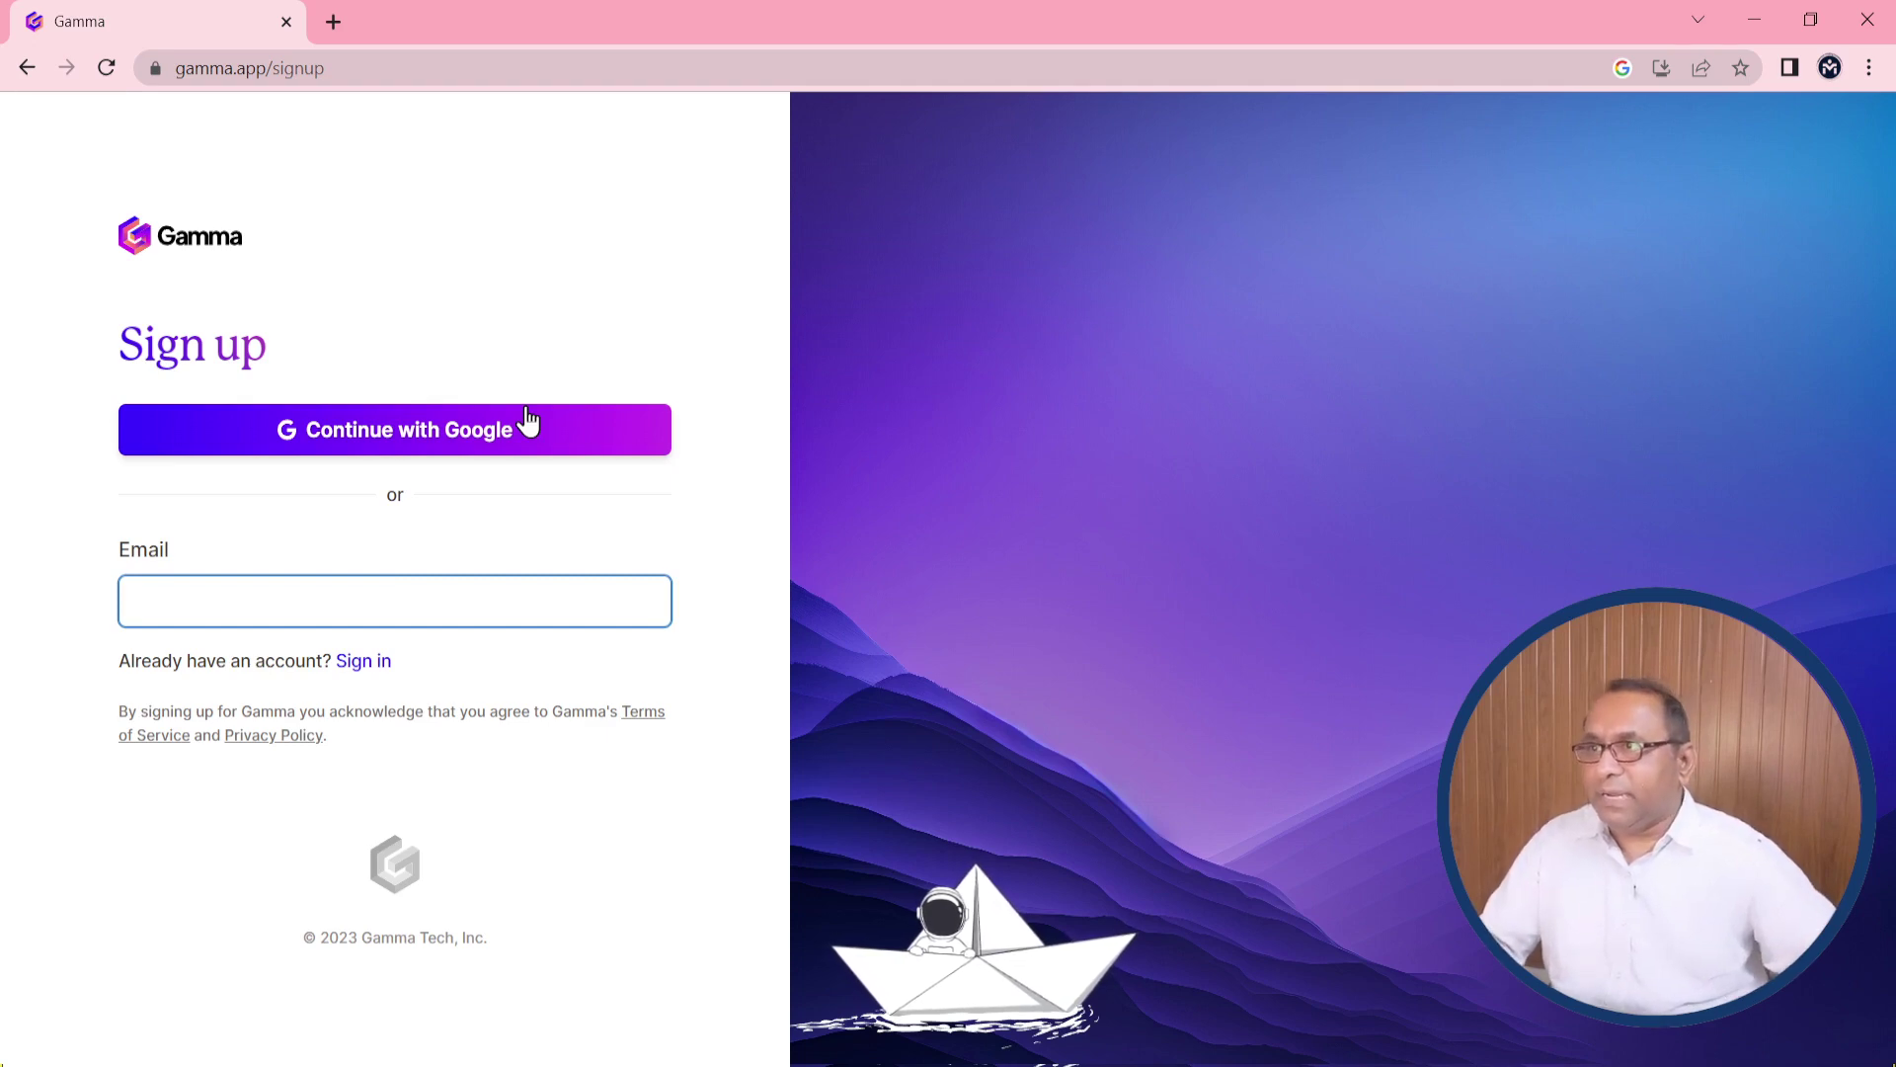
Sign up with Google and create a Personal workspace keeping the suggested name.
click(497, 443)
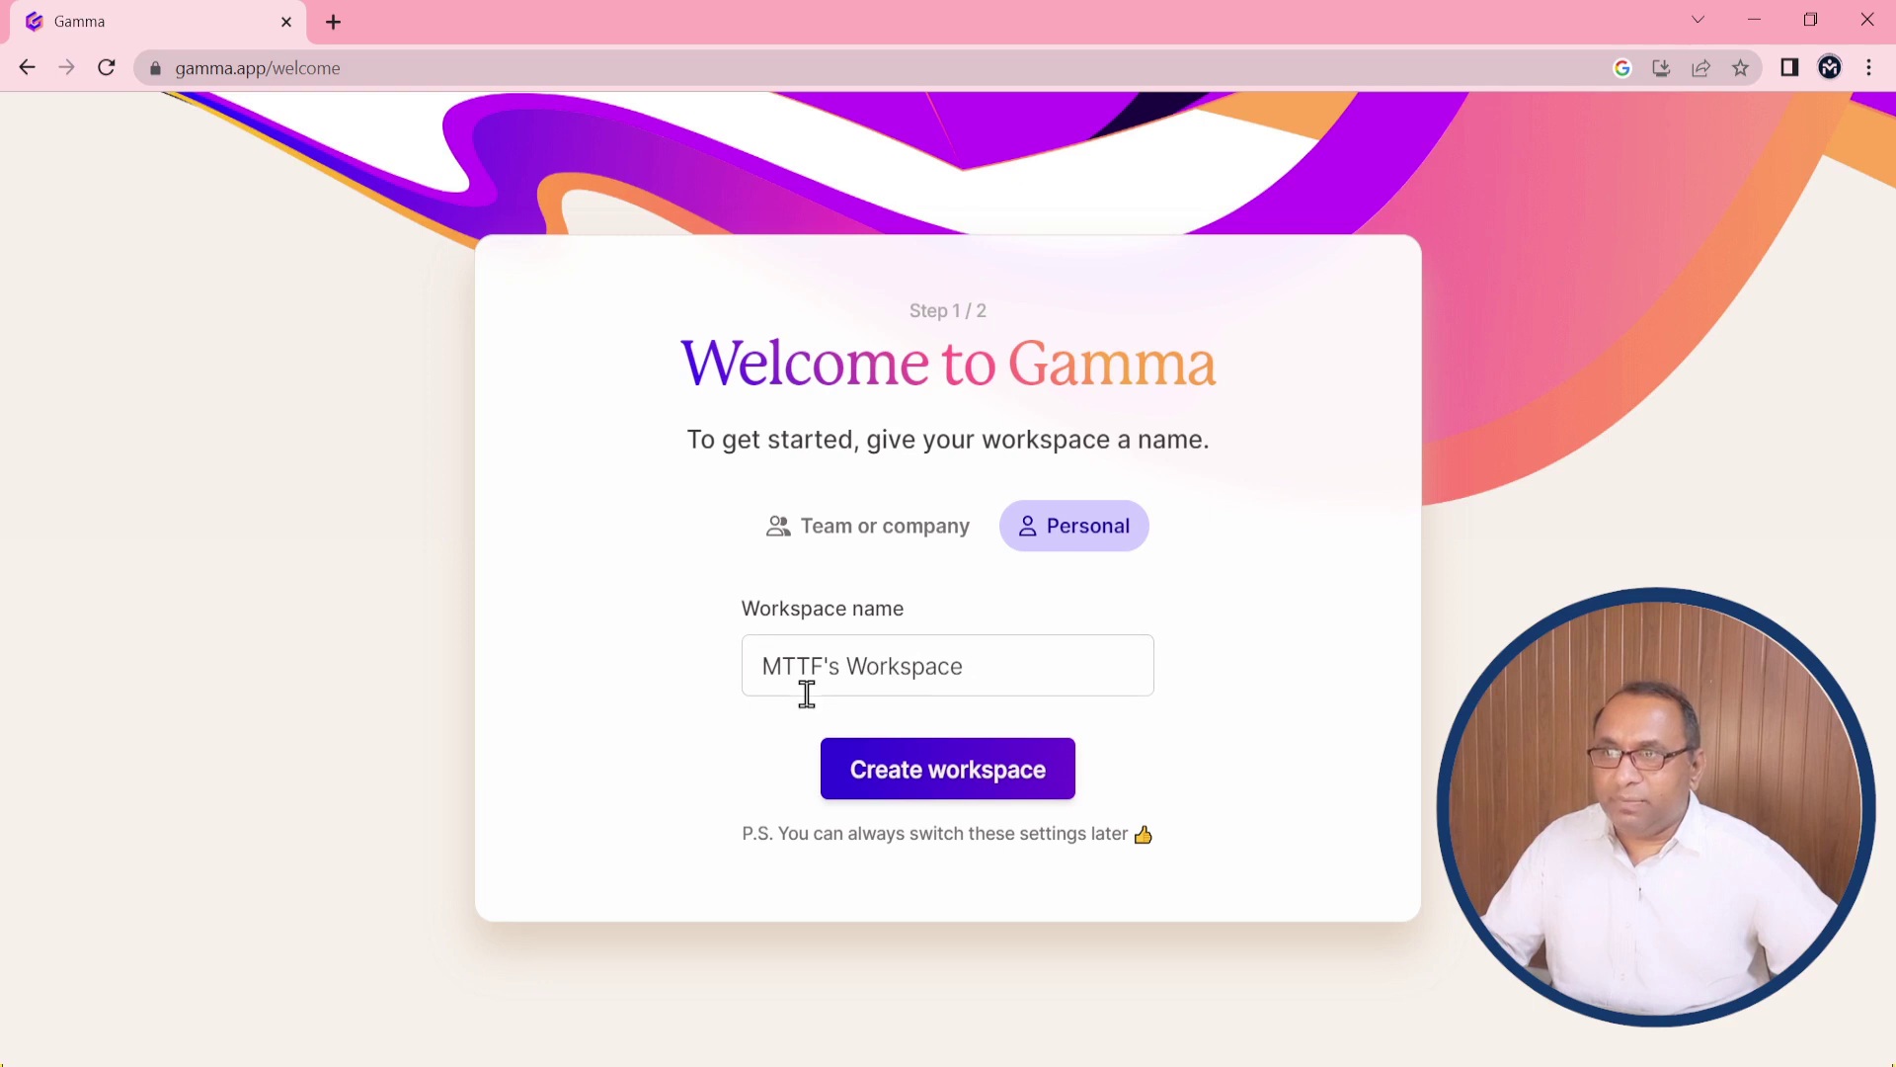
click(992, 677)
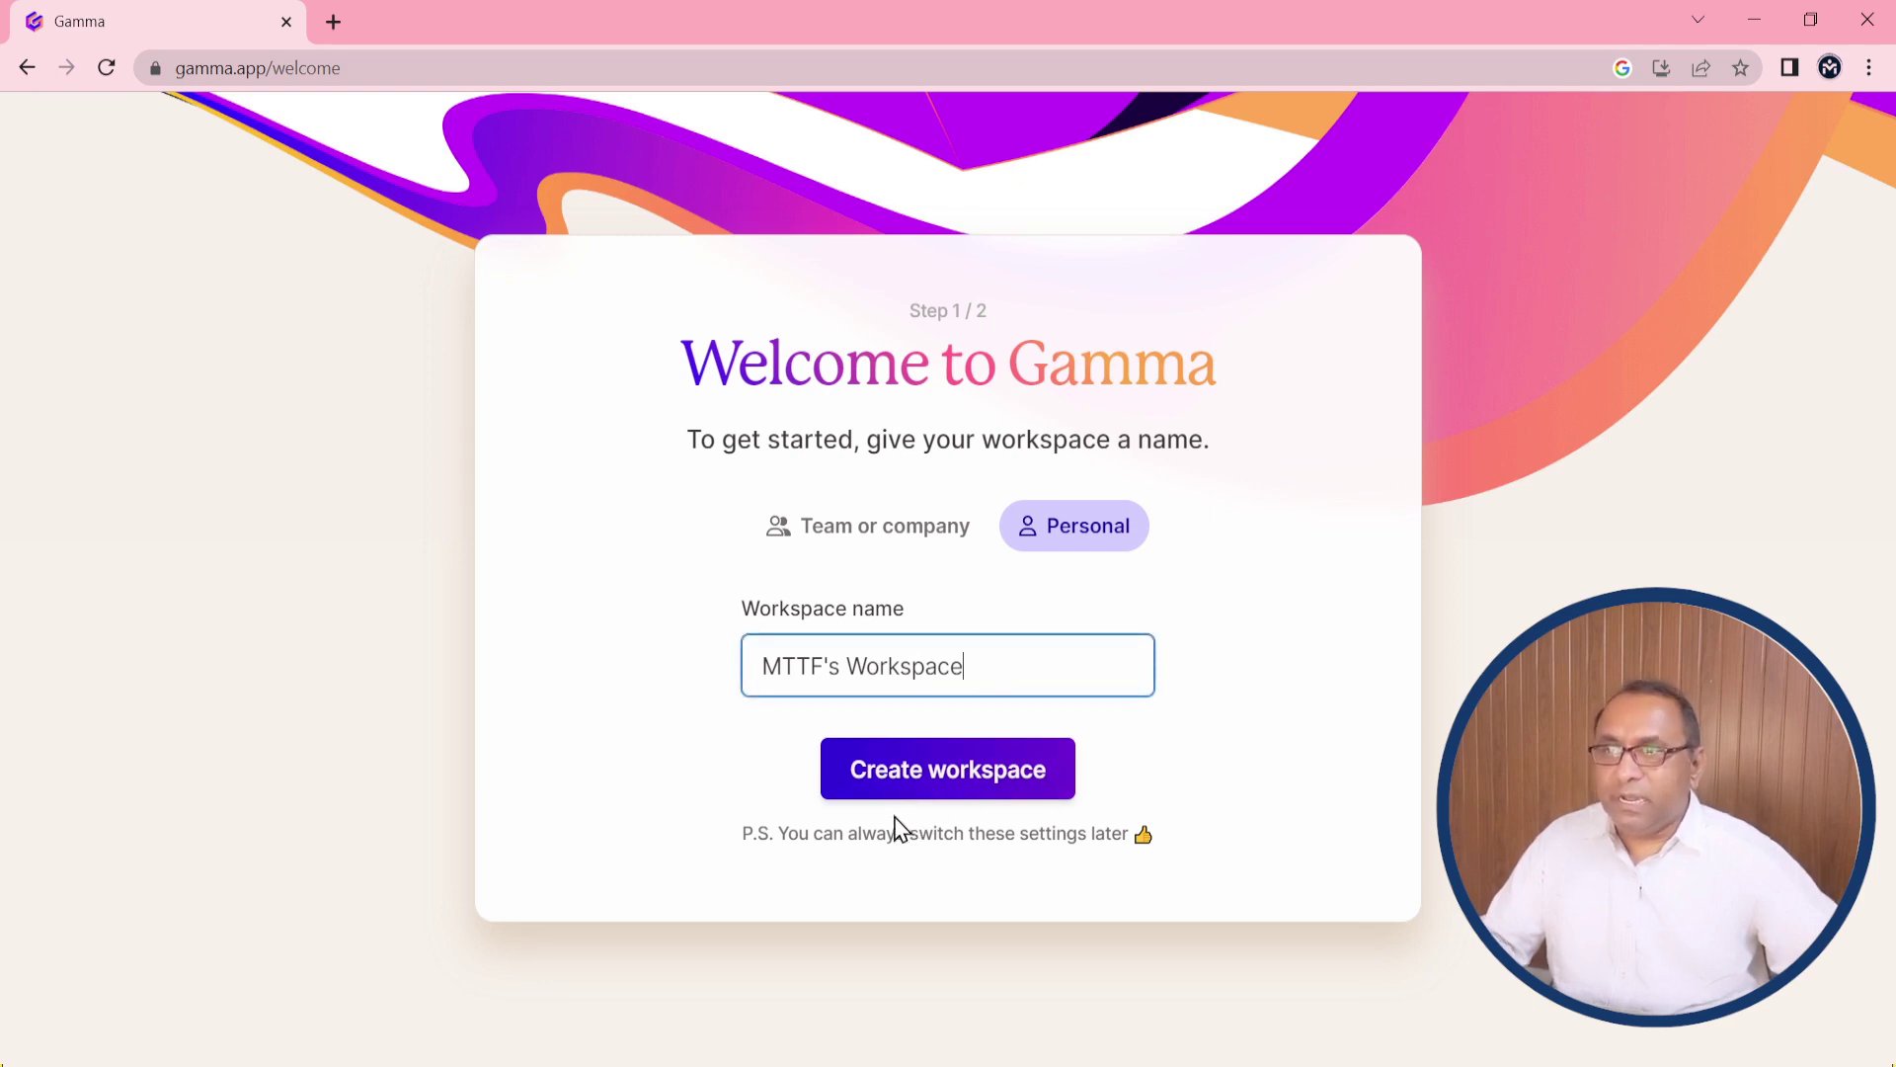
click(954, 783)
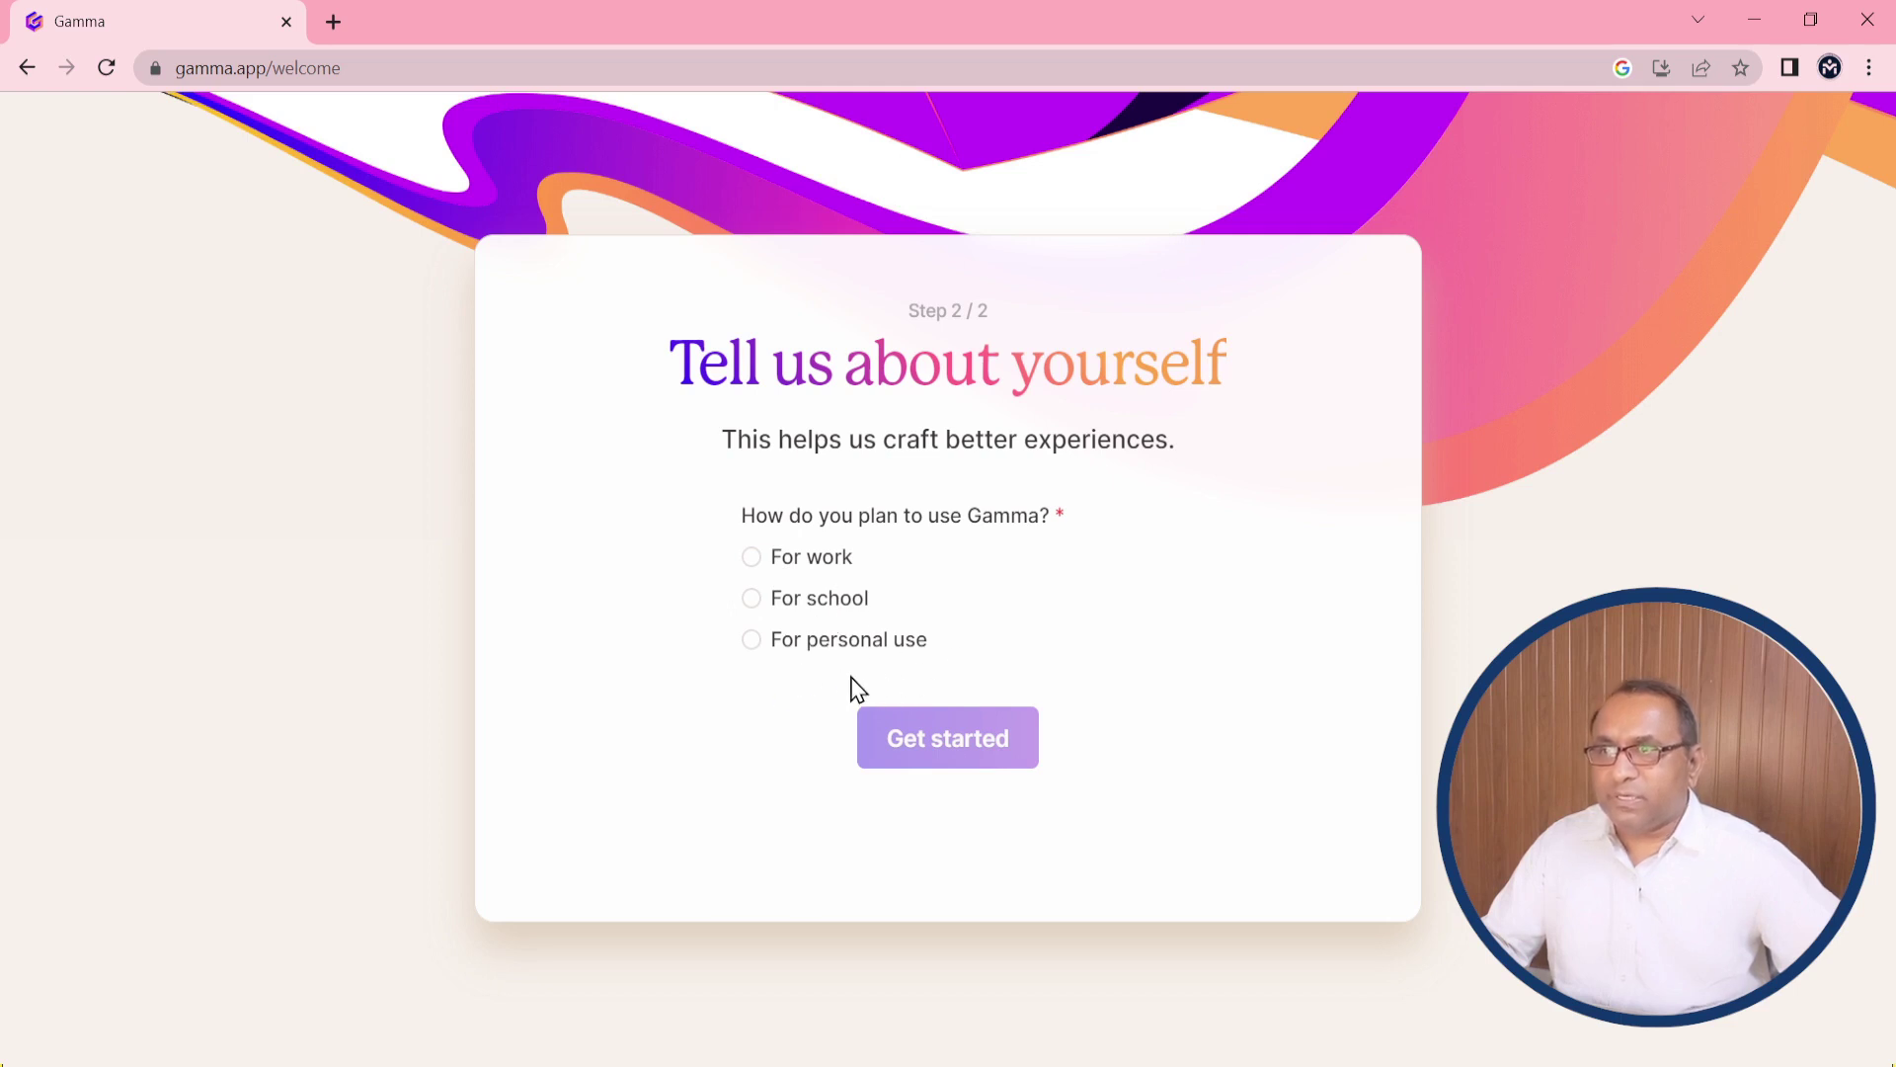
Set the profile to personal use, Education, Teacher and University and higher education, then get started.
click(751, 640)
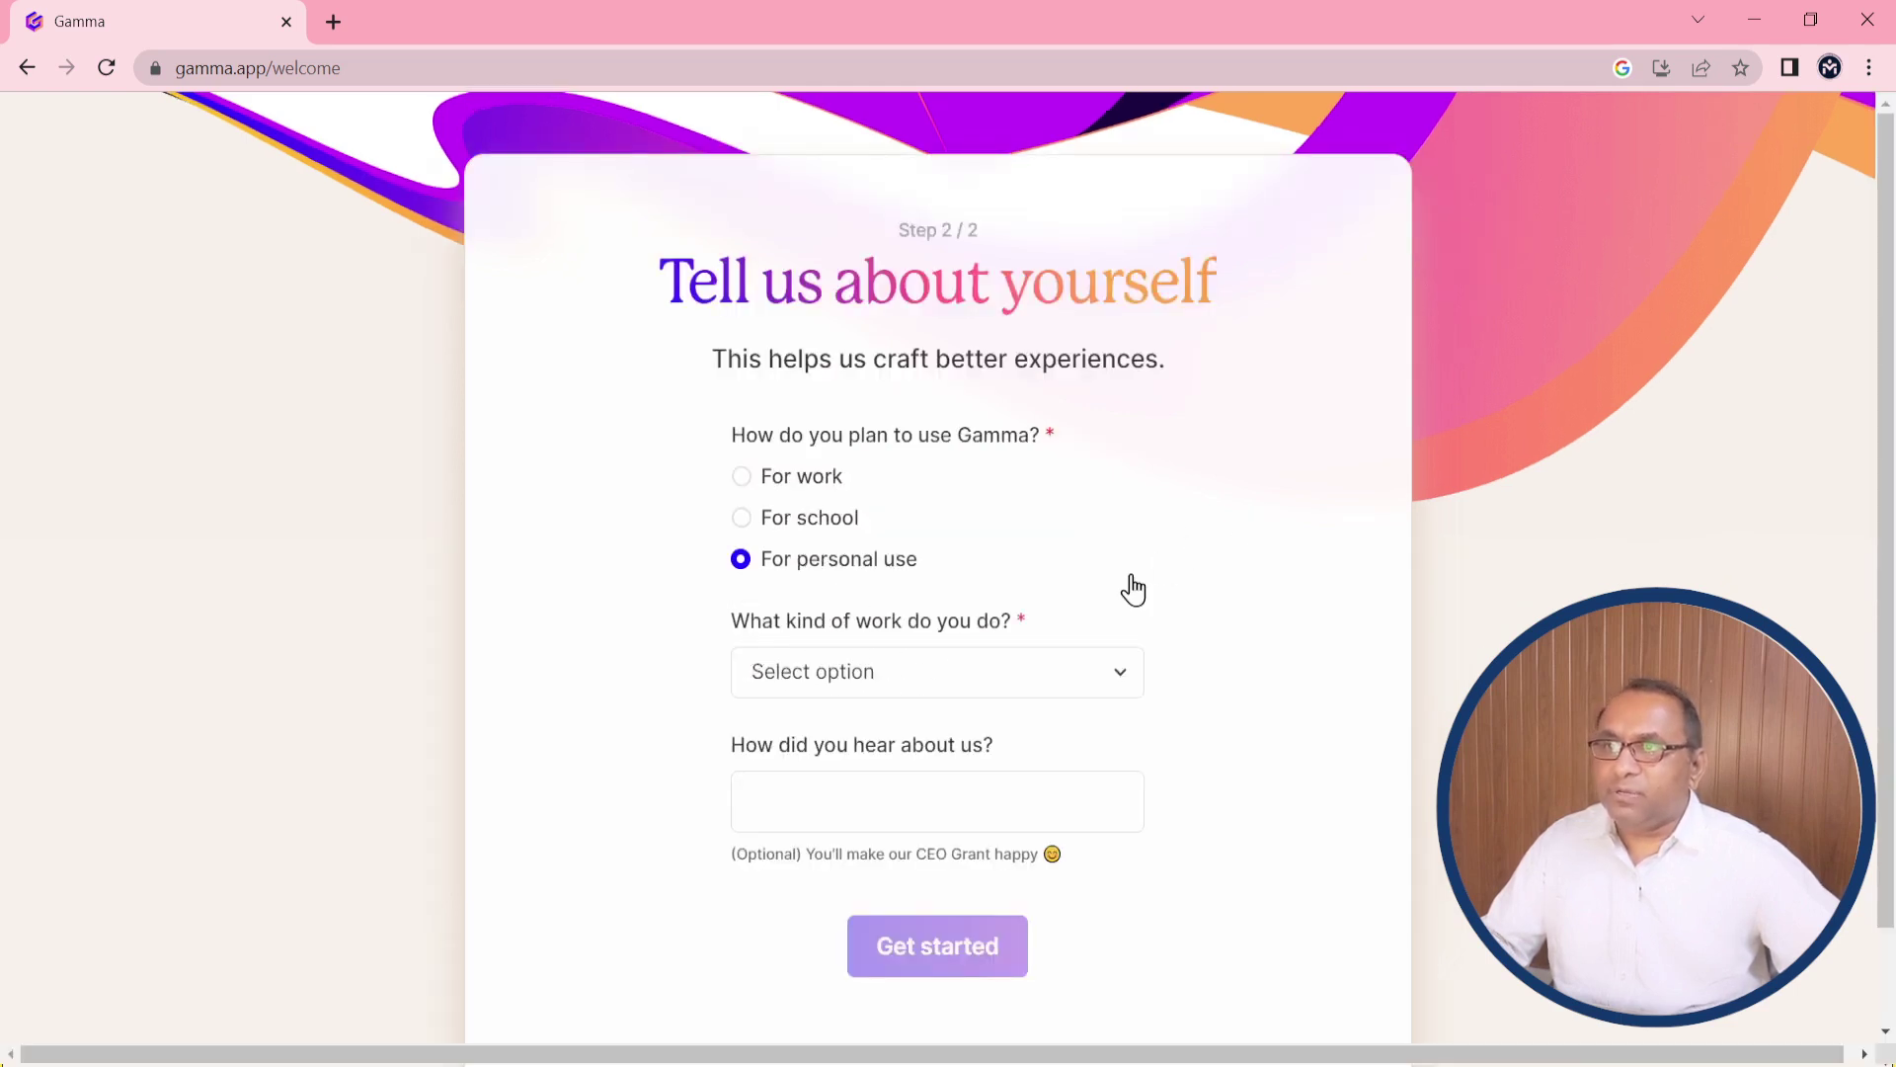
click(1108, 681)
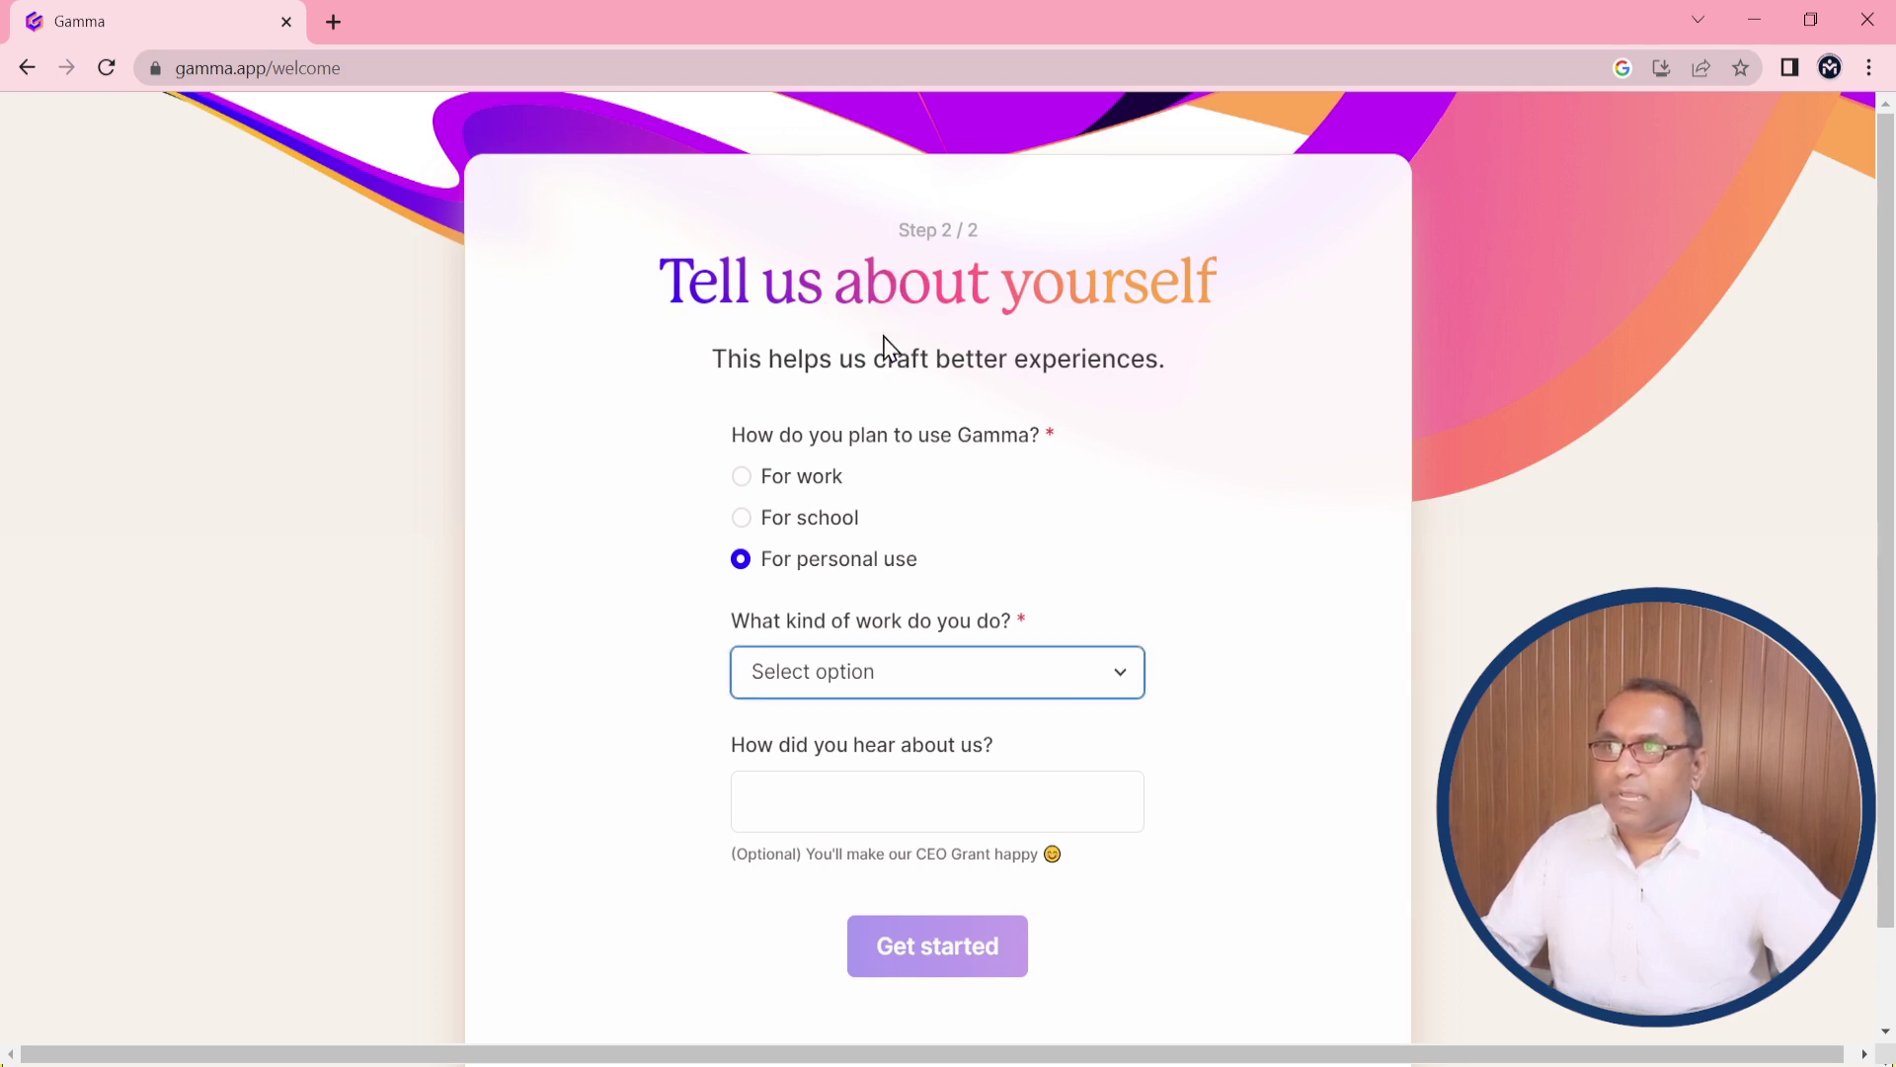
key(Down)
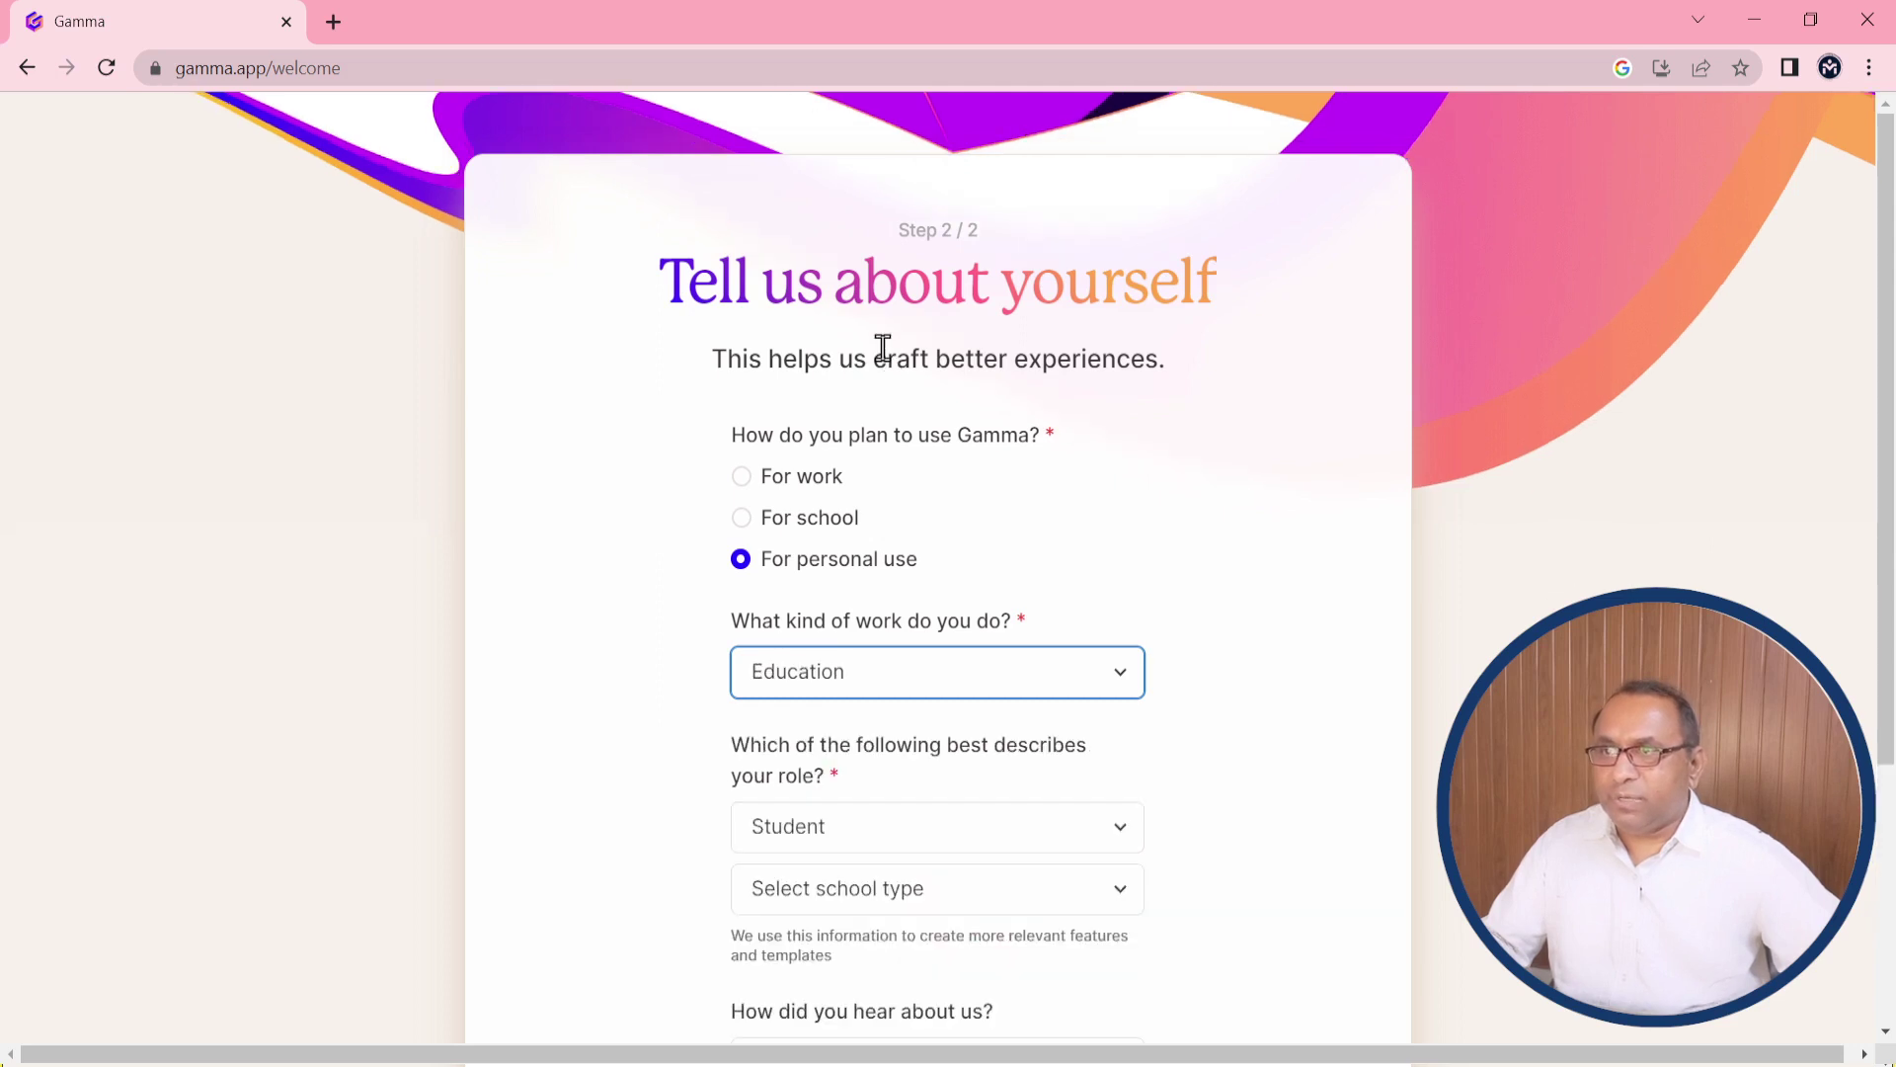
click(1131, 835)
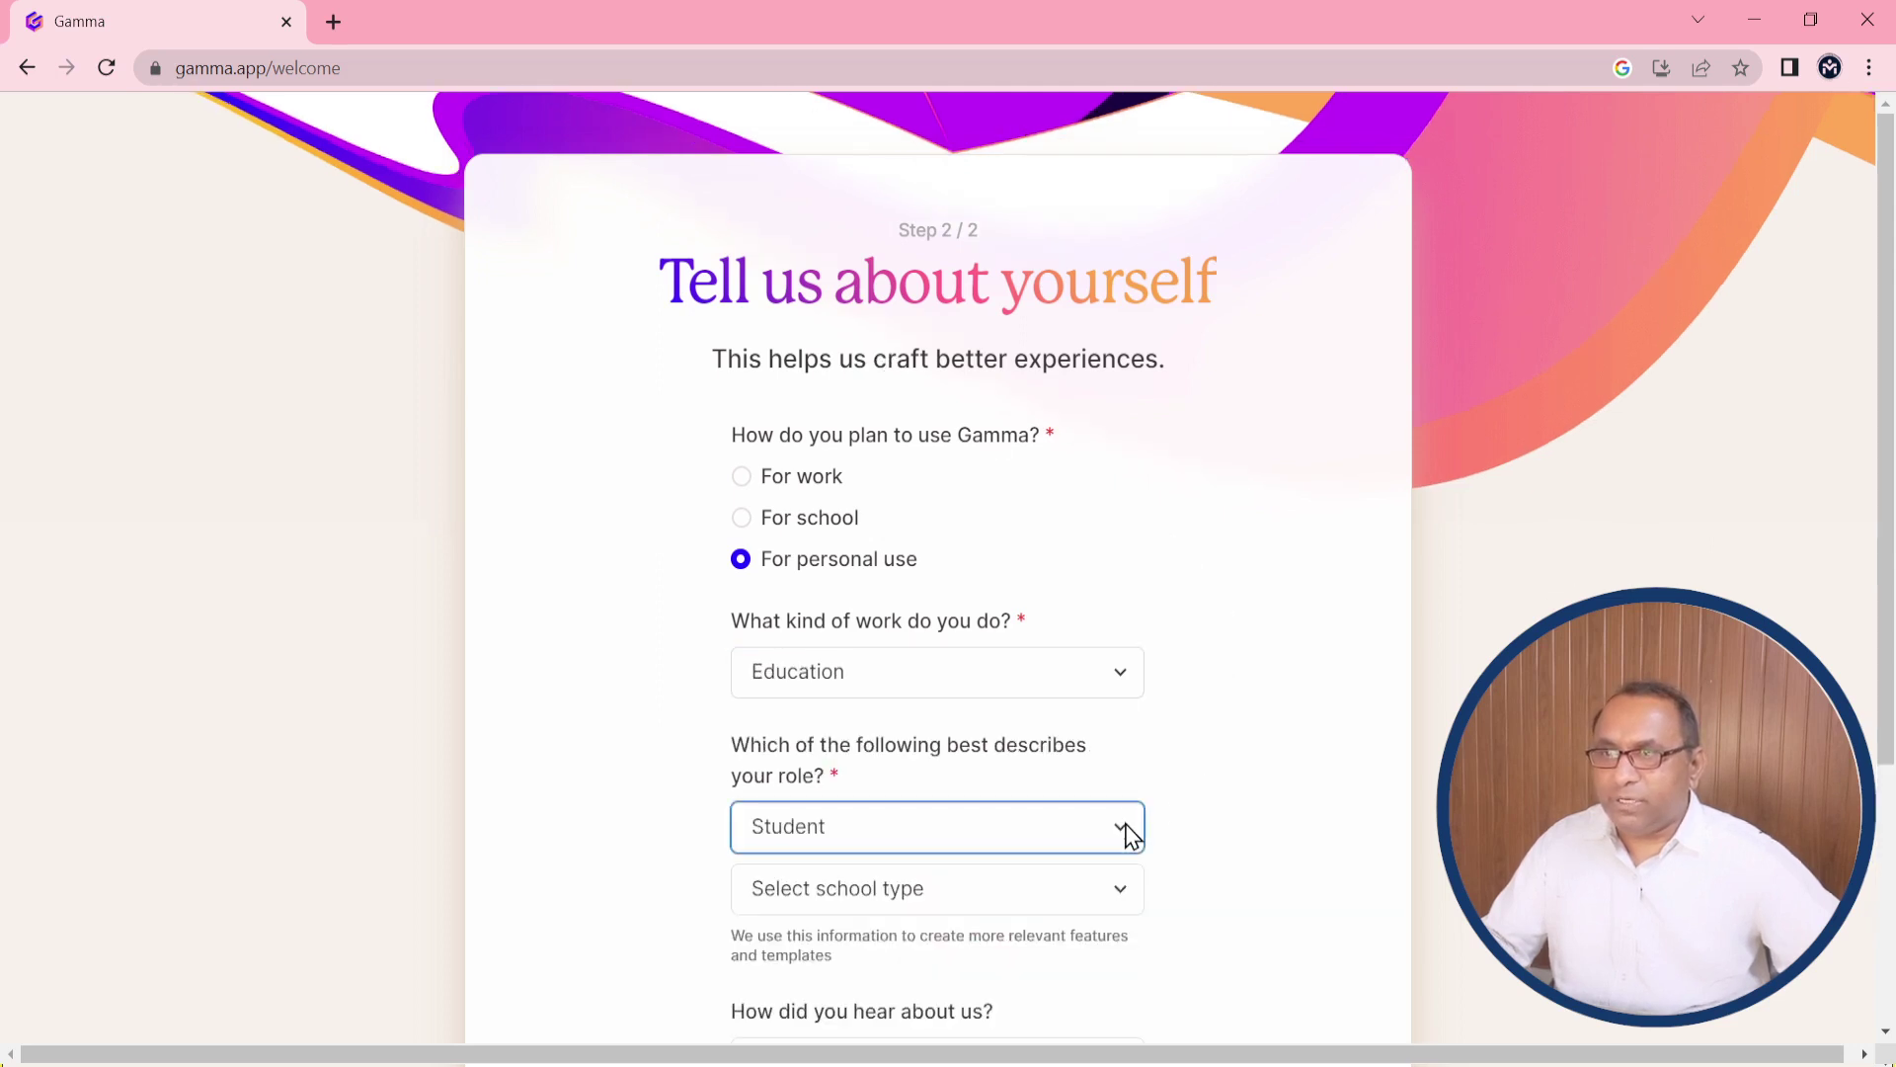
key(Down)
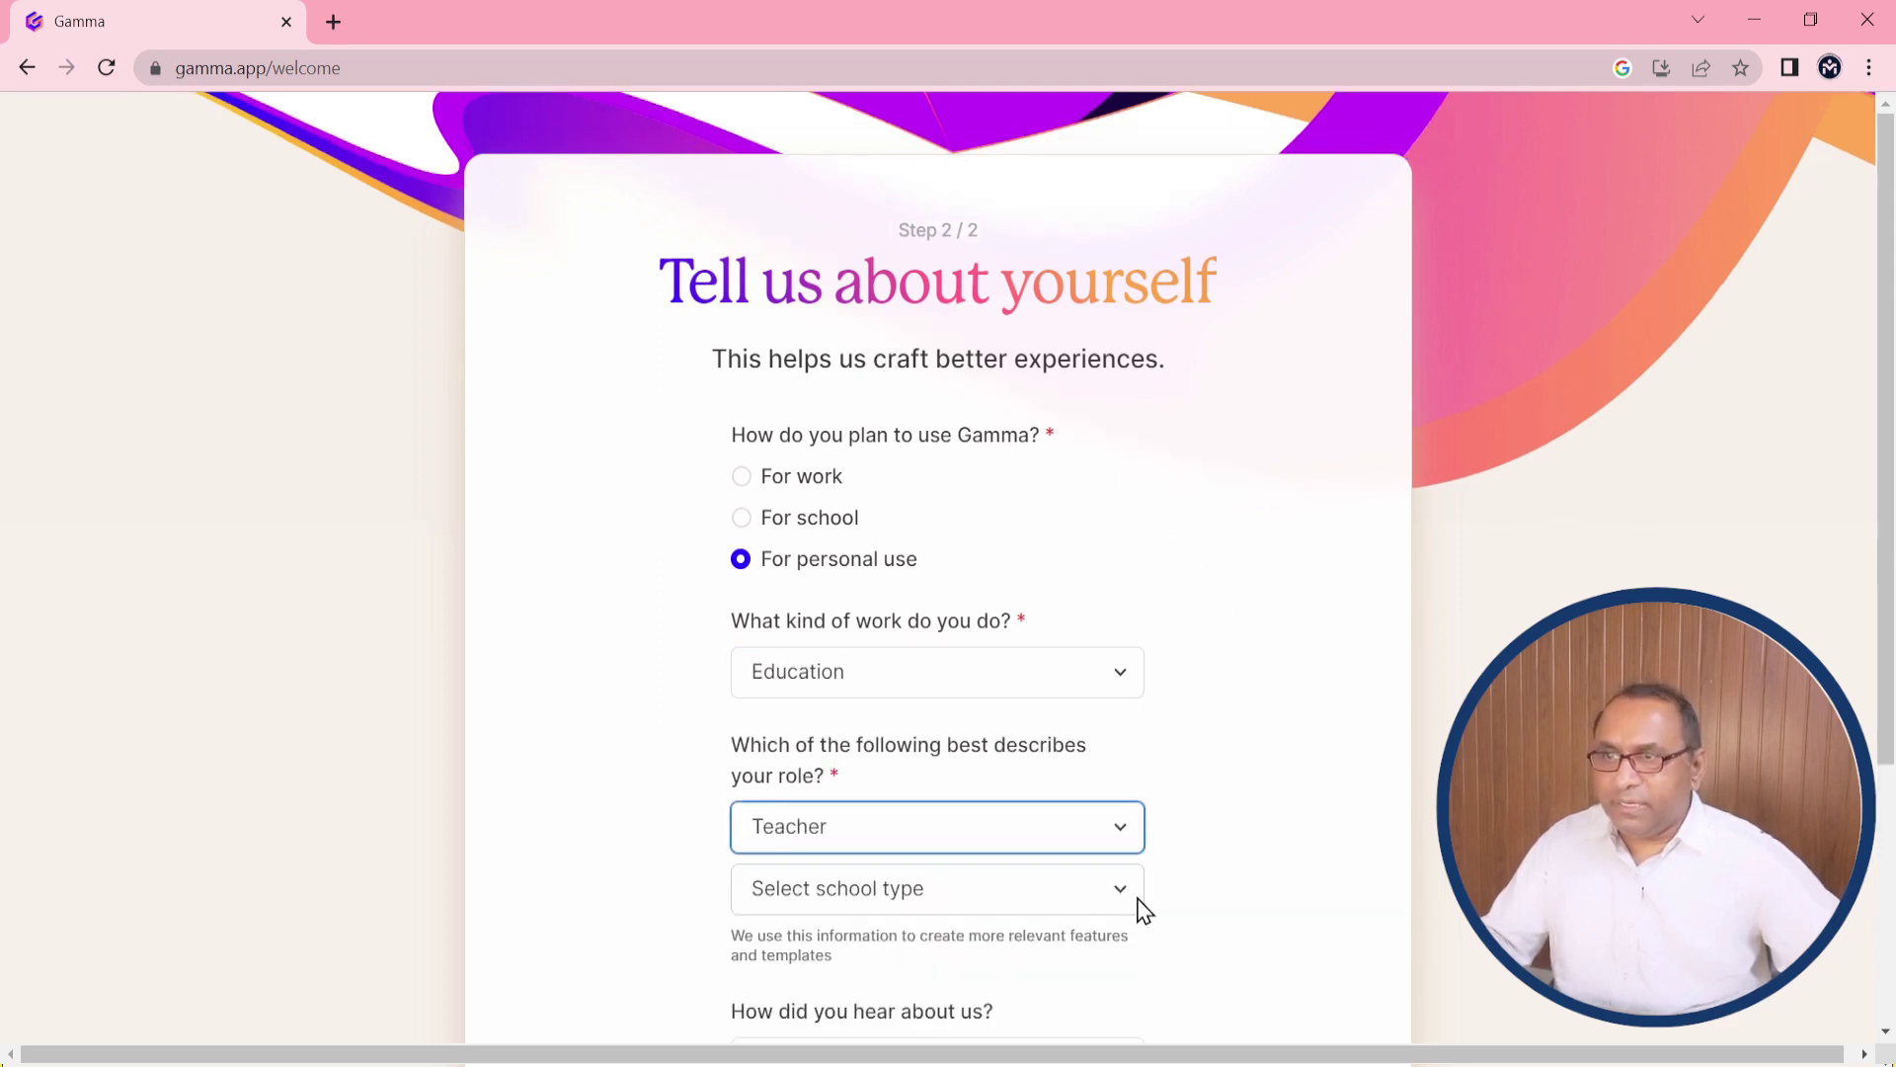
key(Tab)
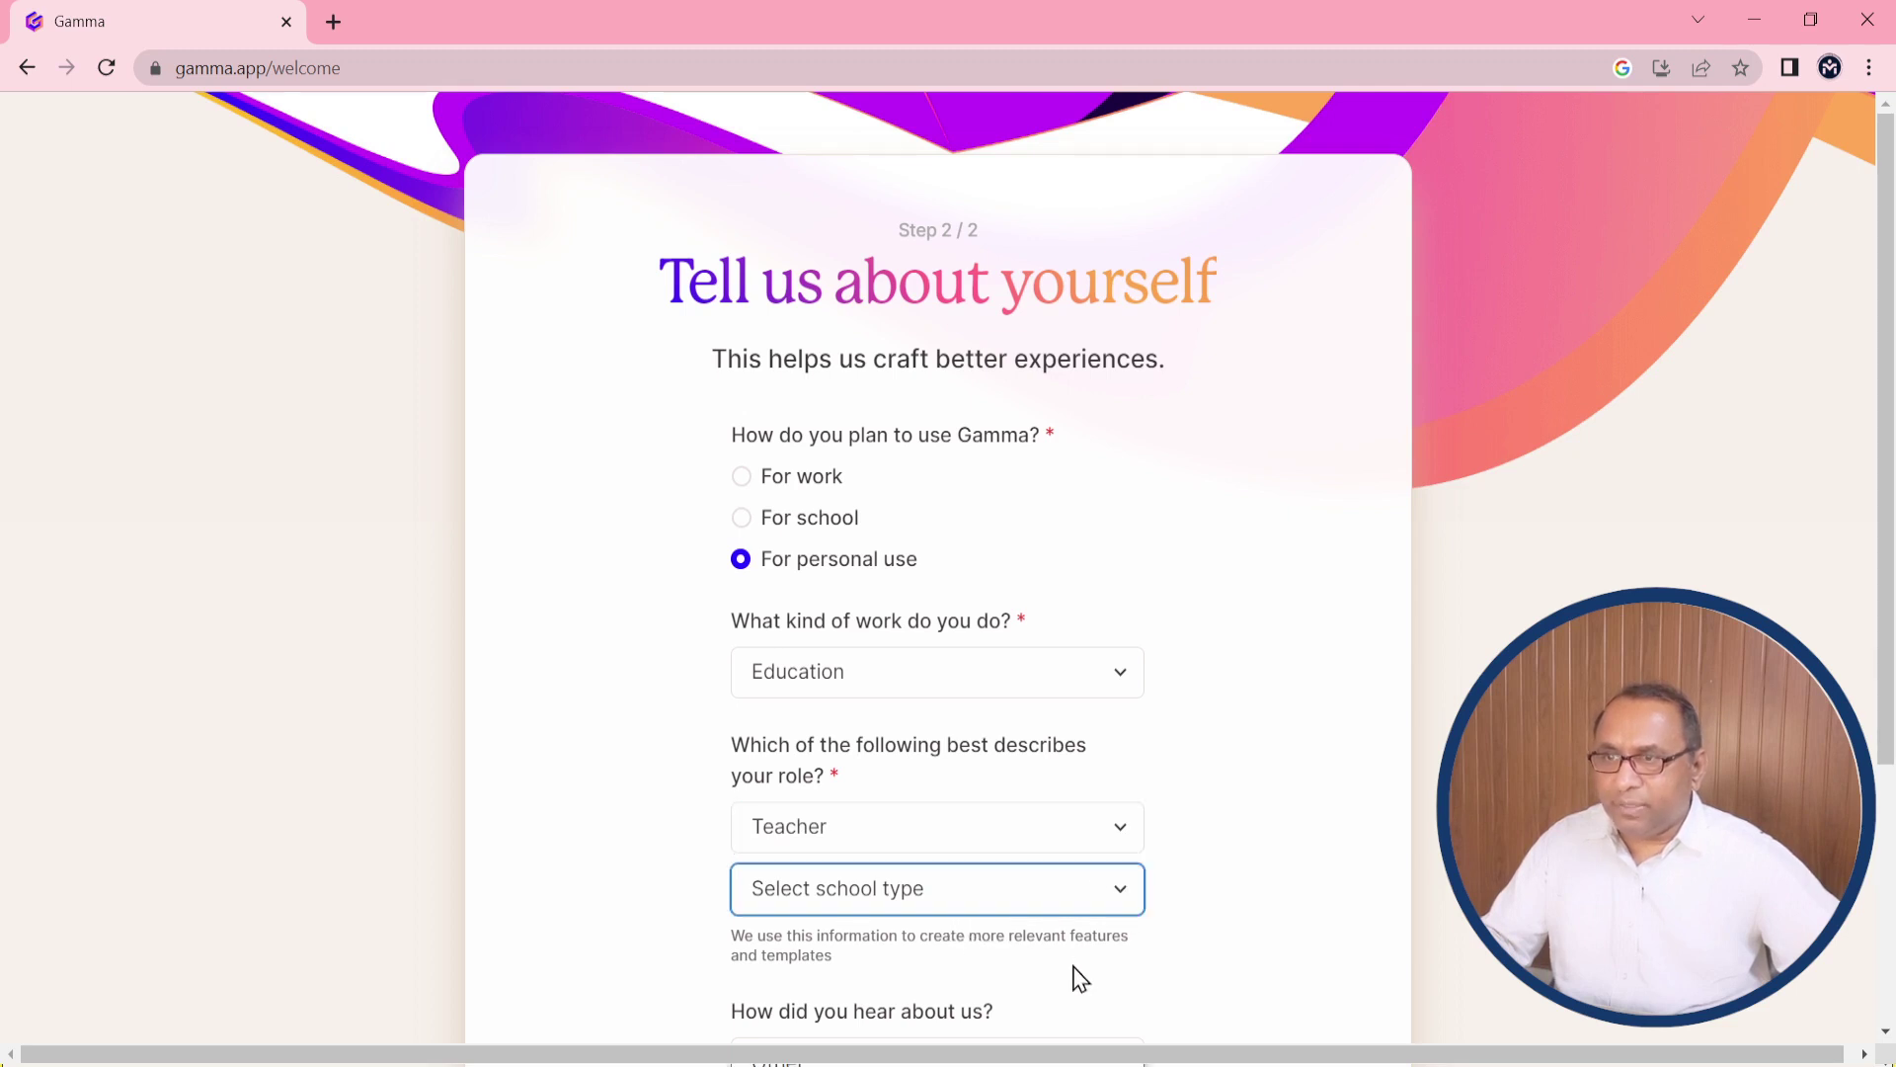
key(Down)
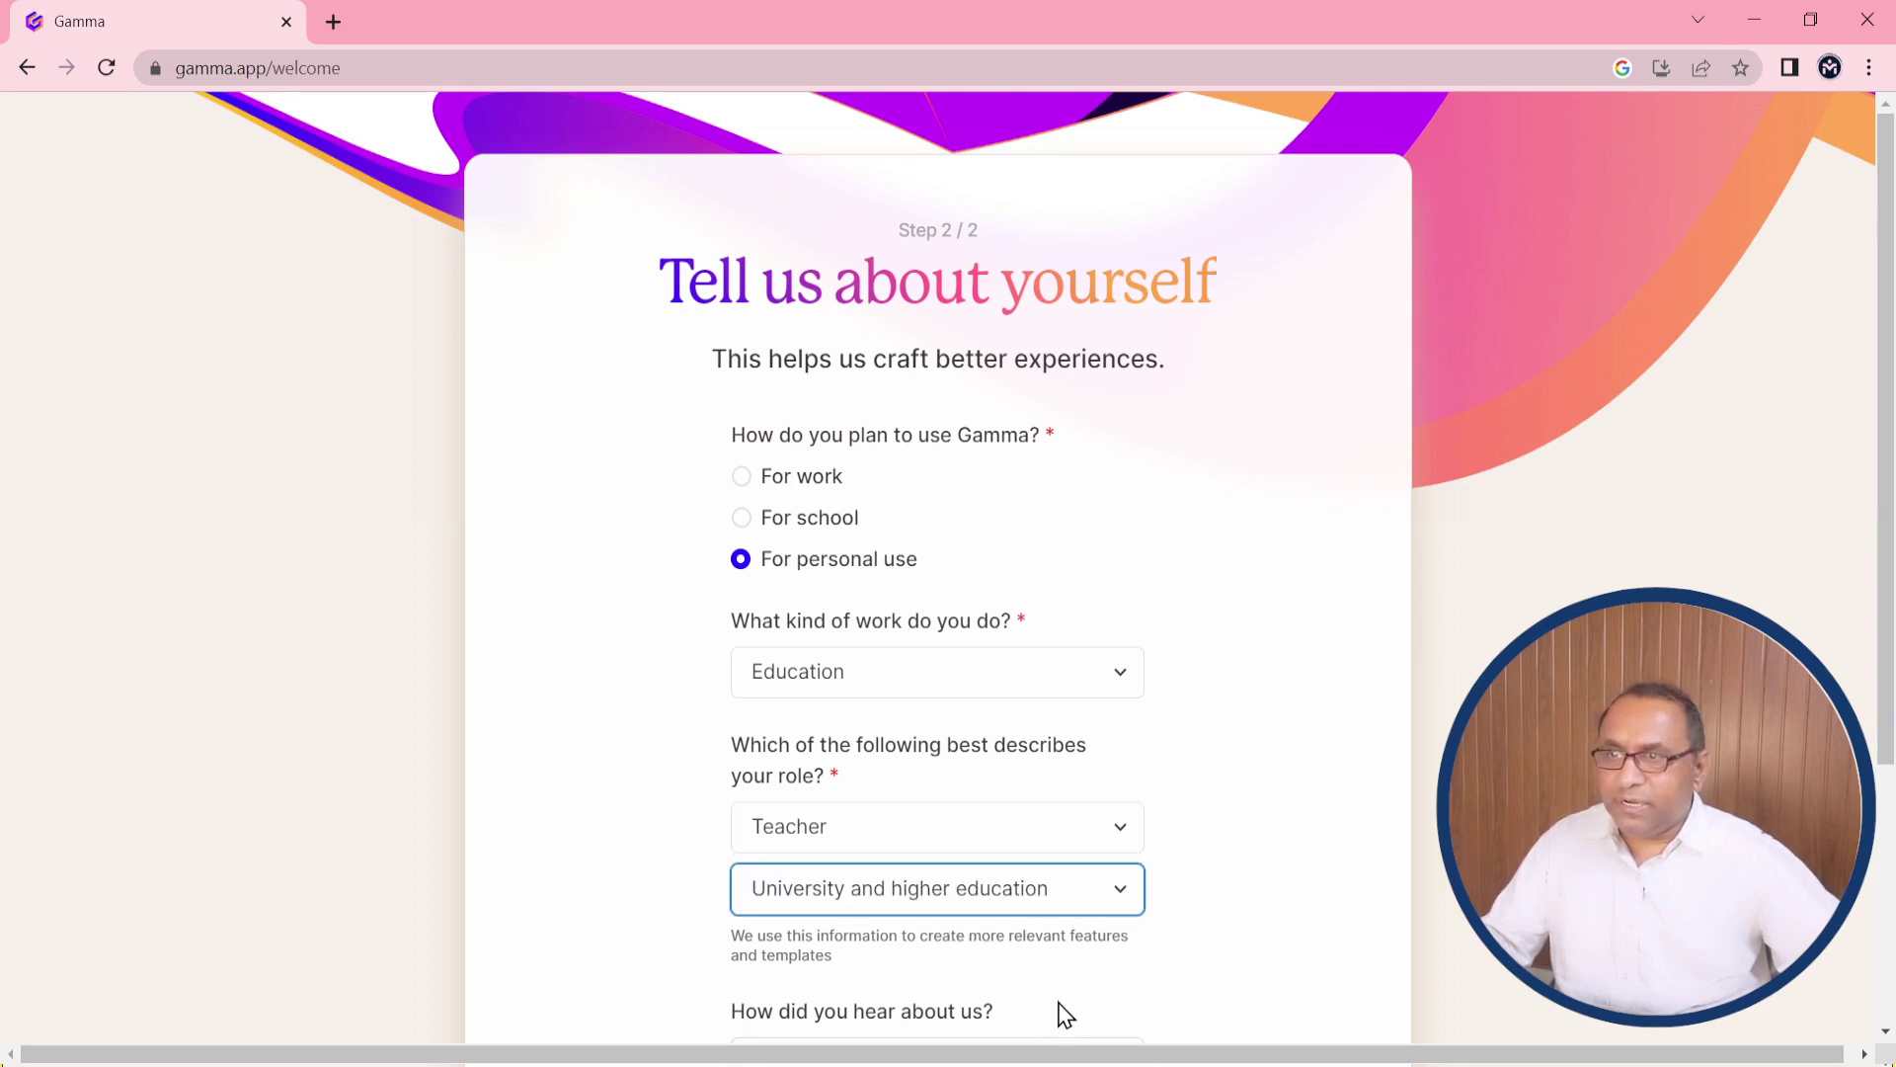
scroll(1086, 992, down, 4)
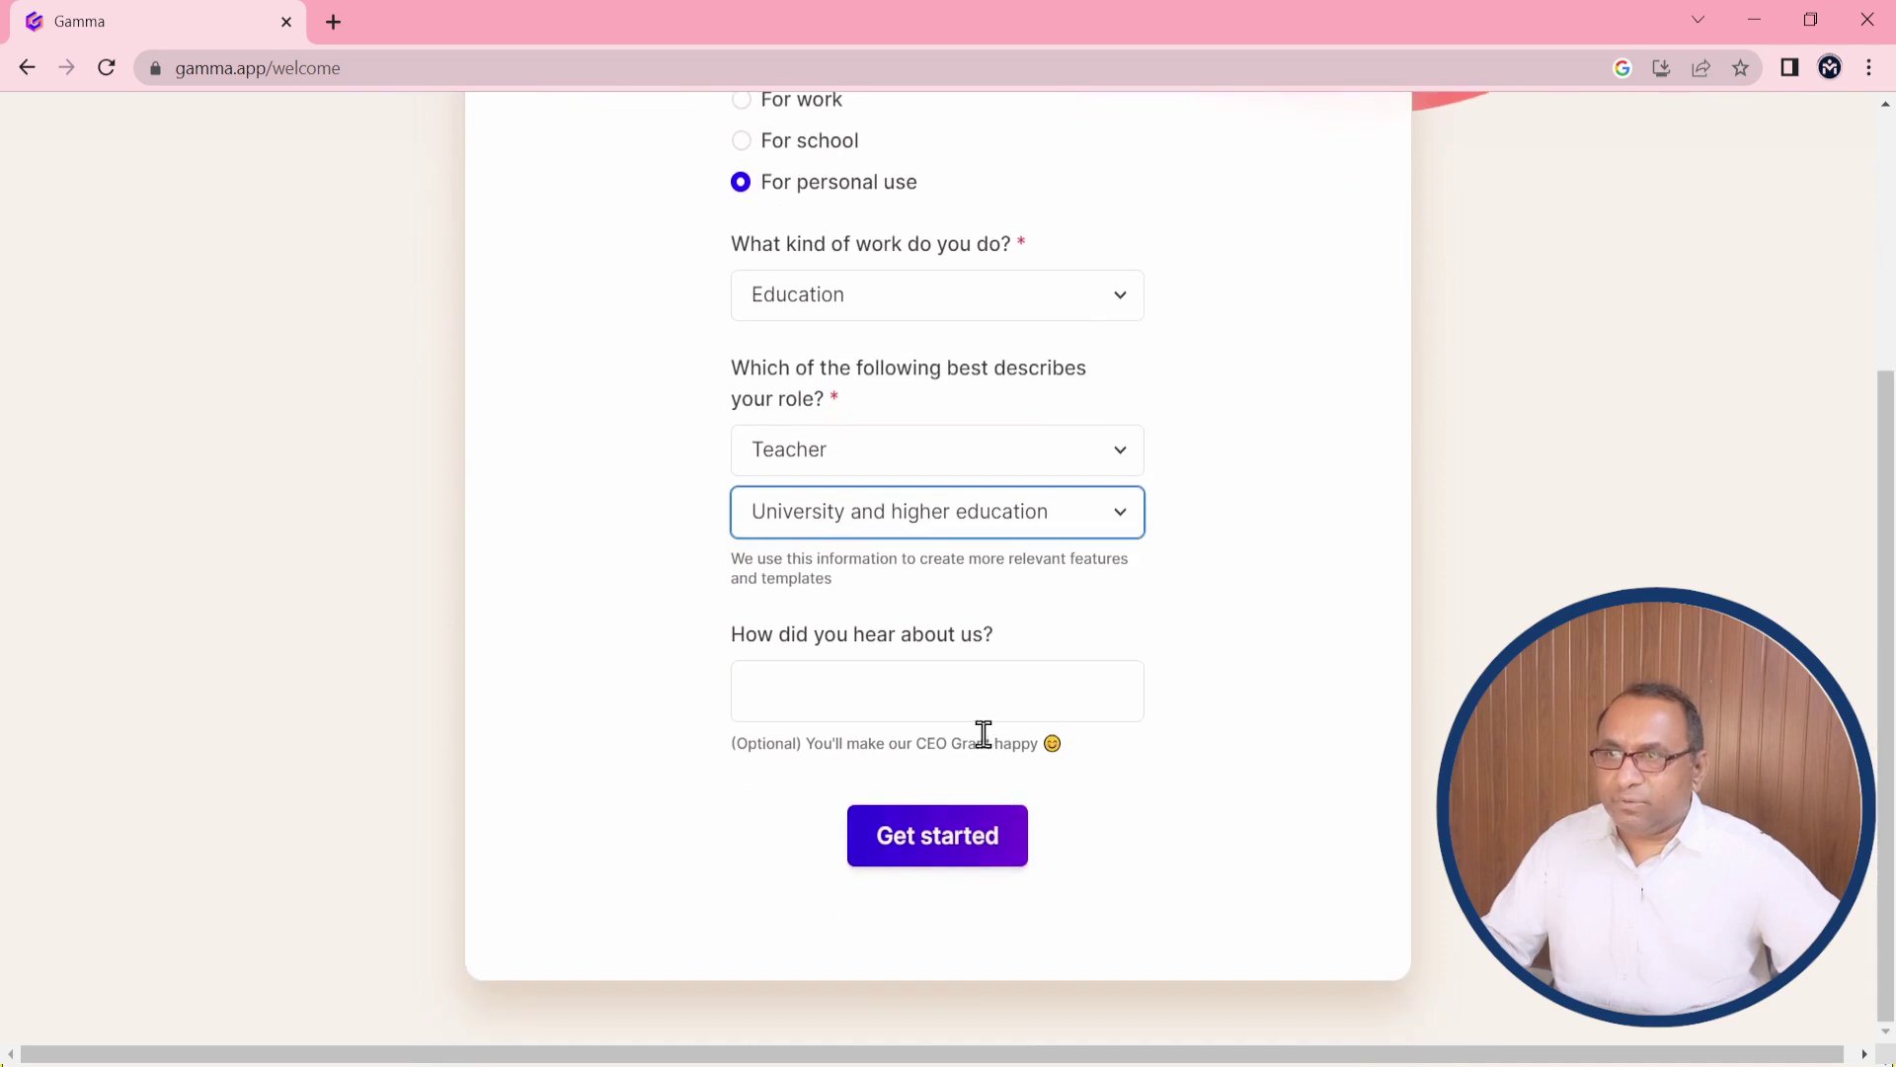
click(940, 846)
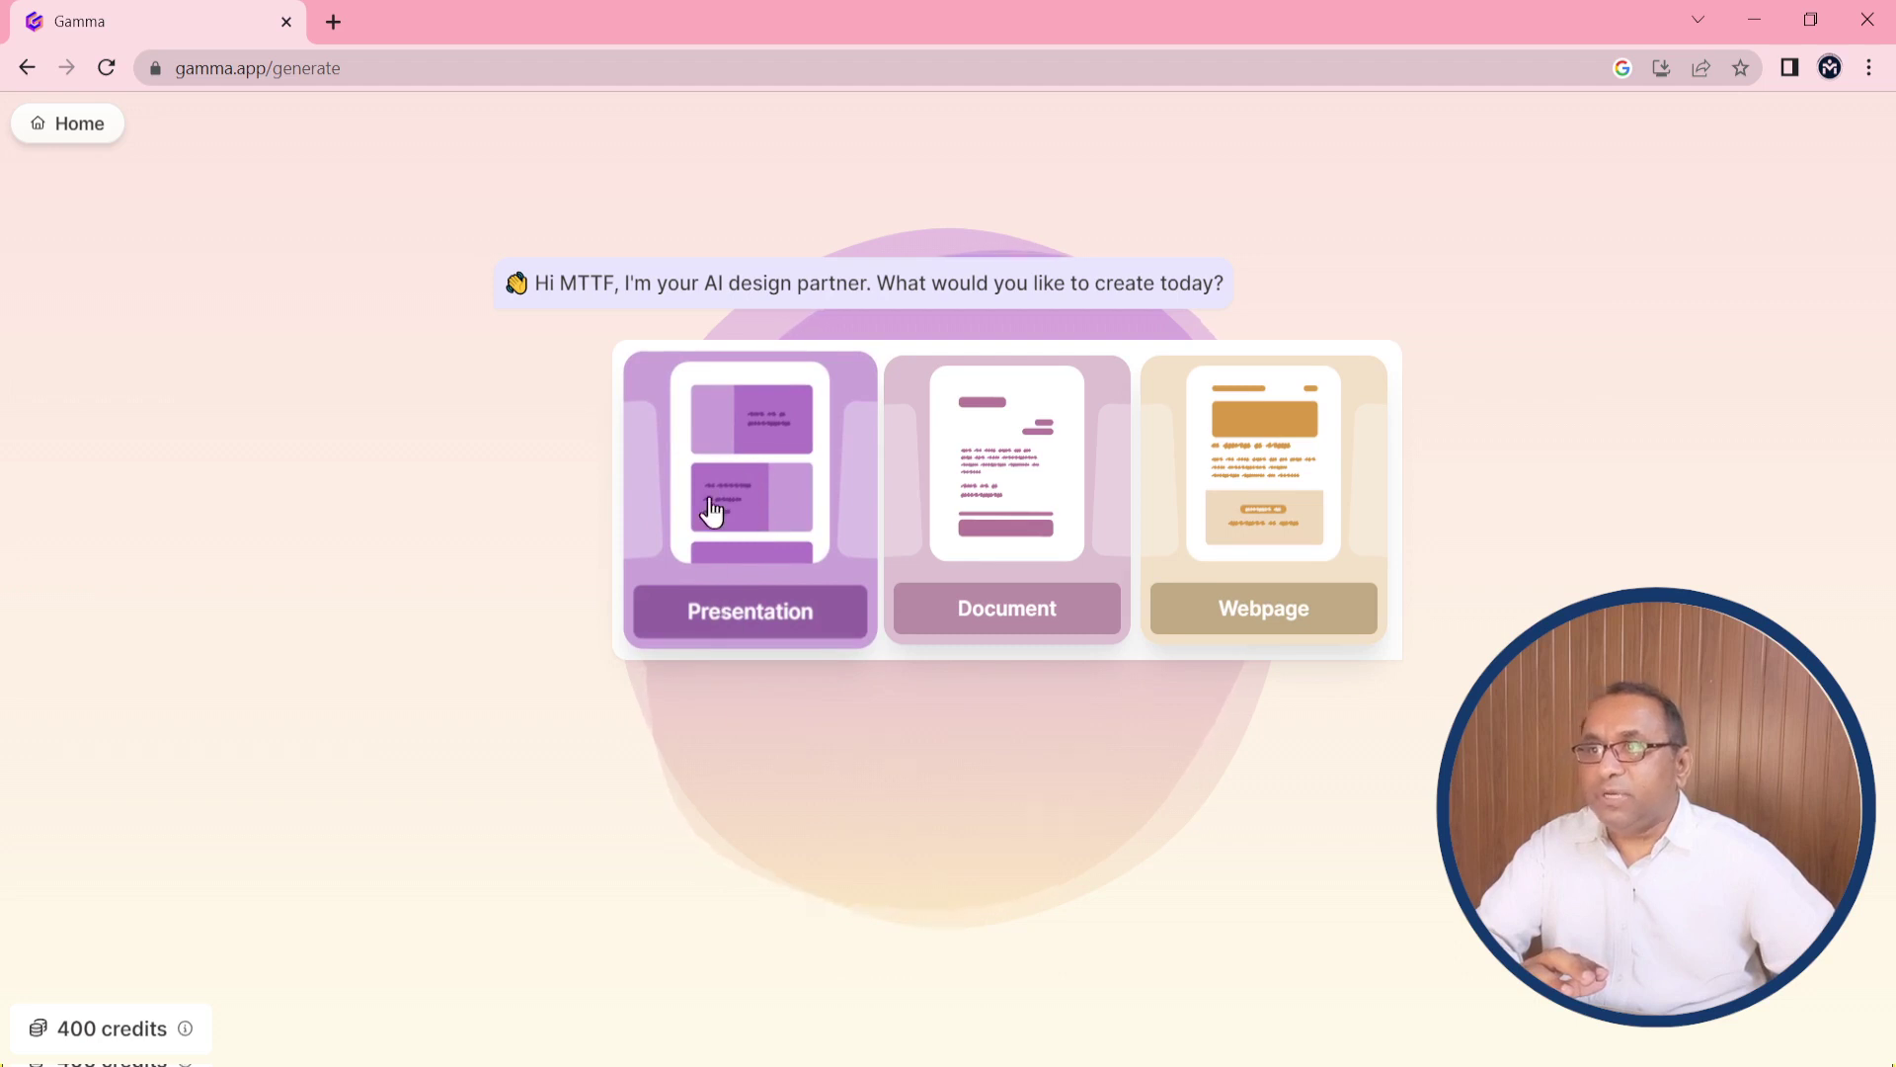
Choose Presentation and submit the topic 'Introduction of Bioinformatic using Python' for an outline.
click(760, 469)
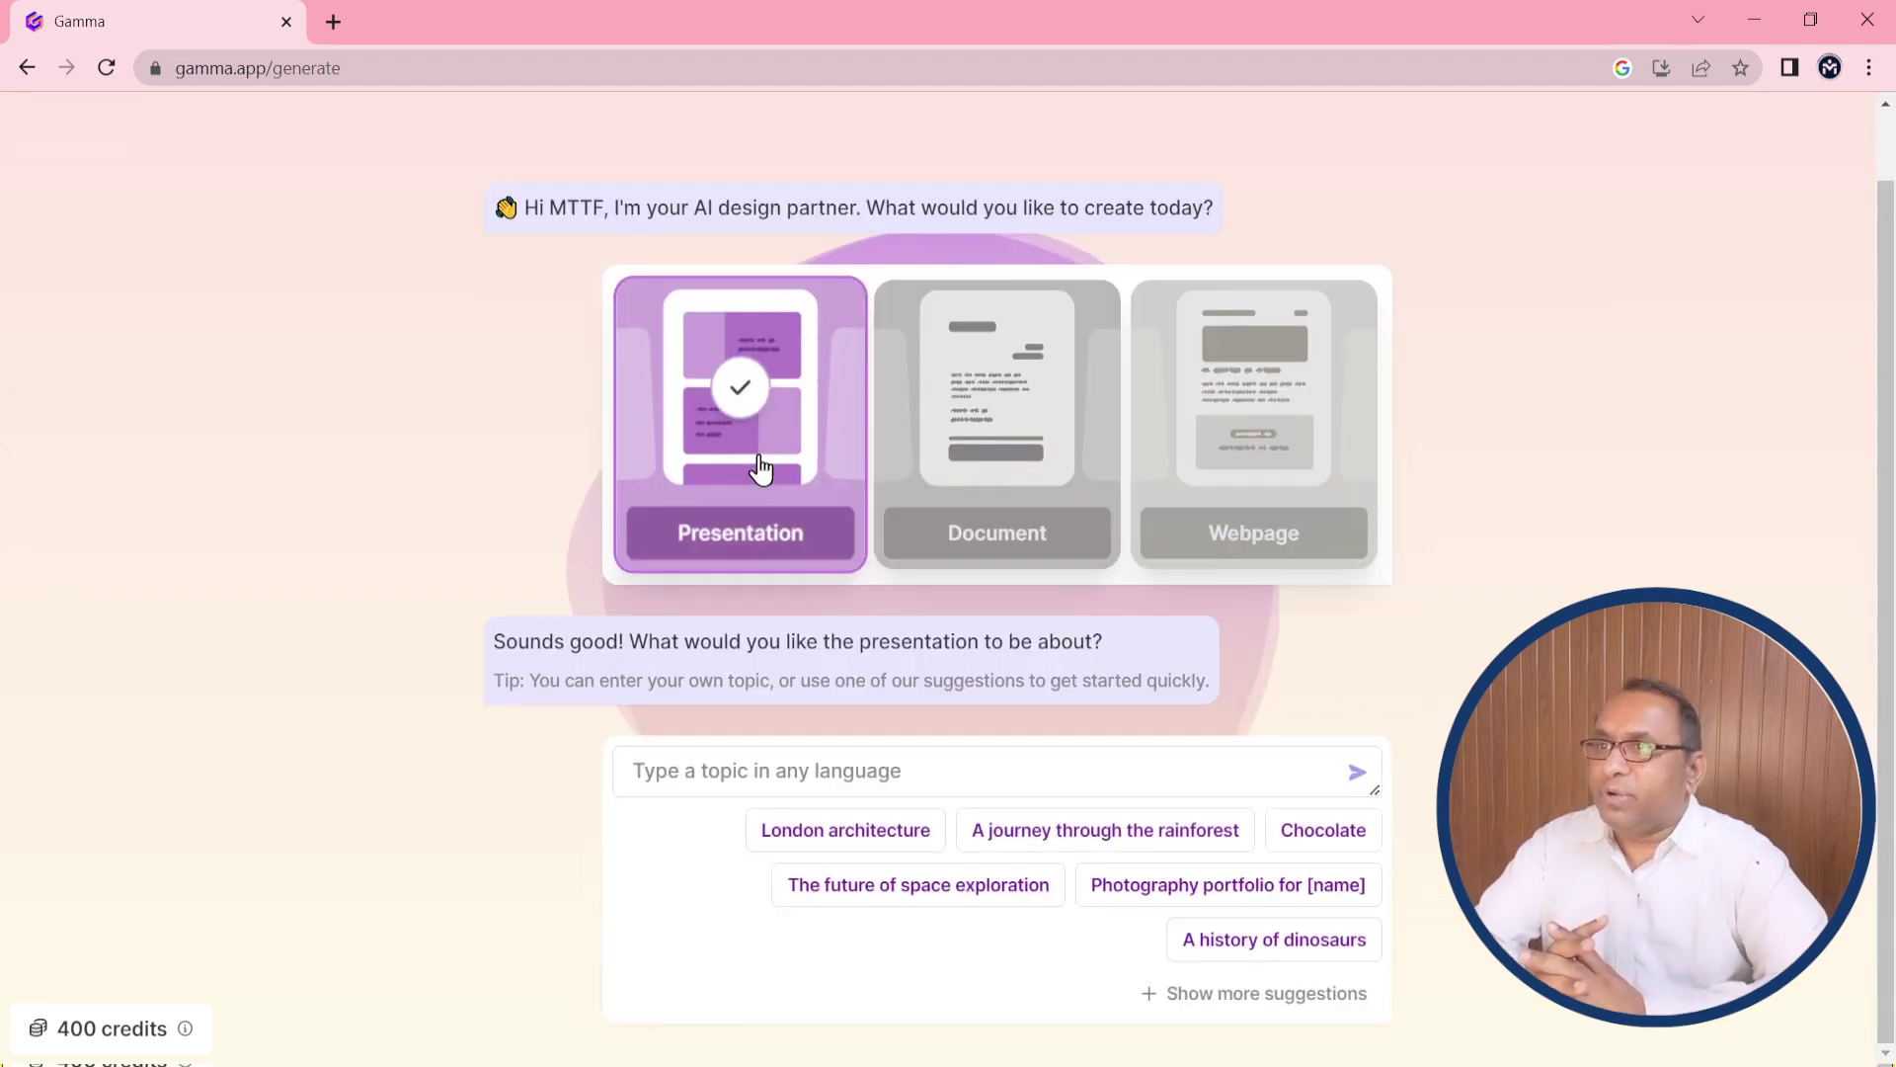
click(846, 770)
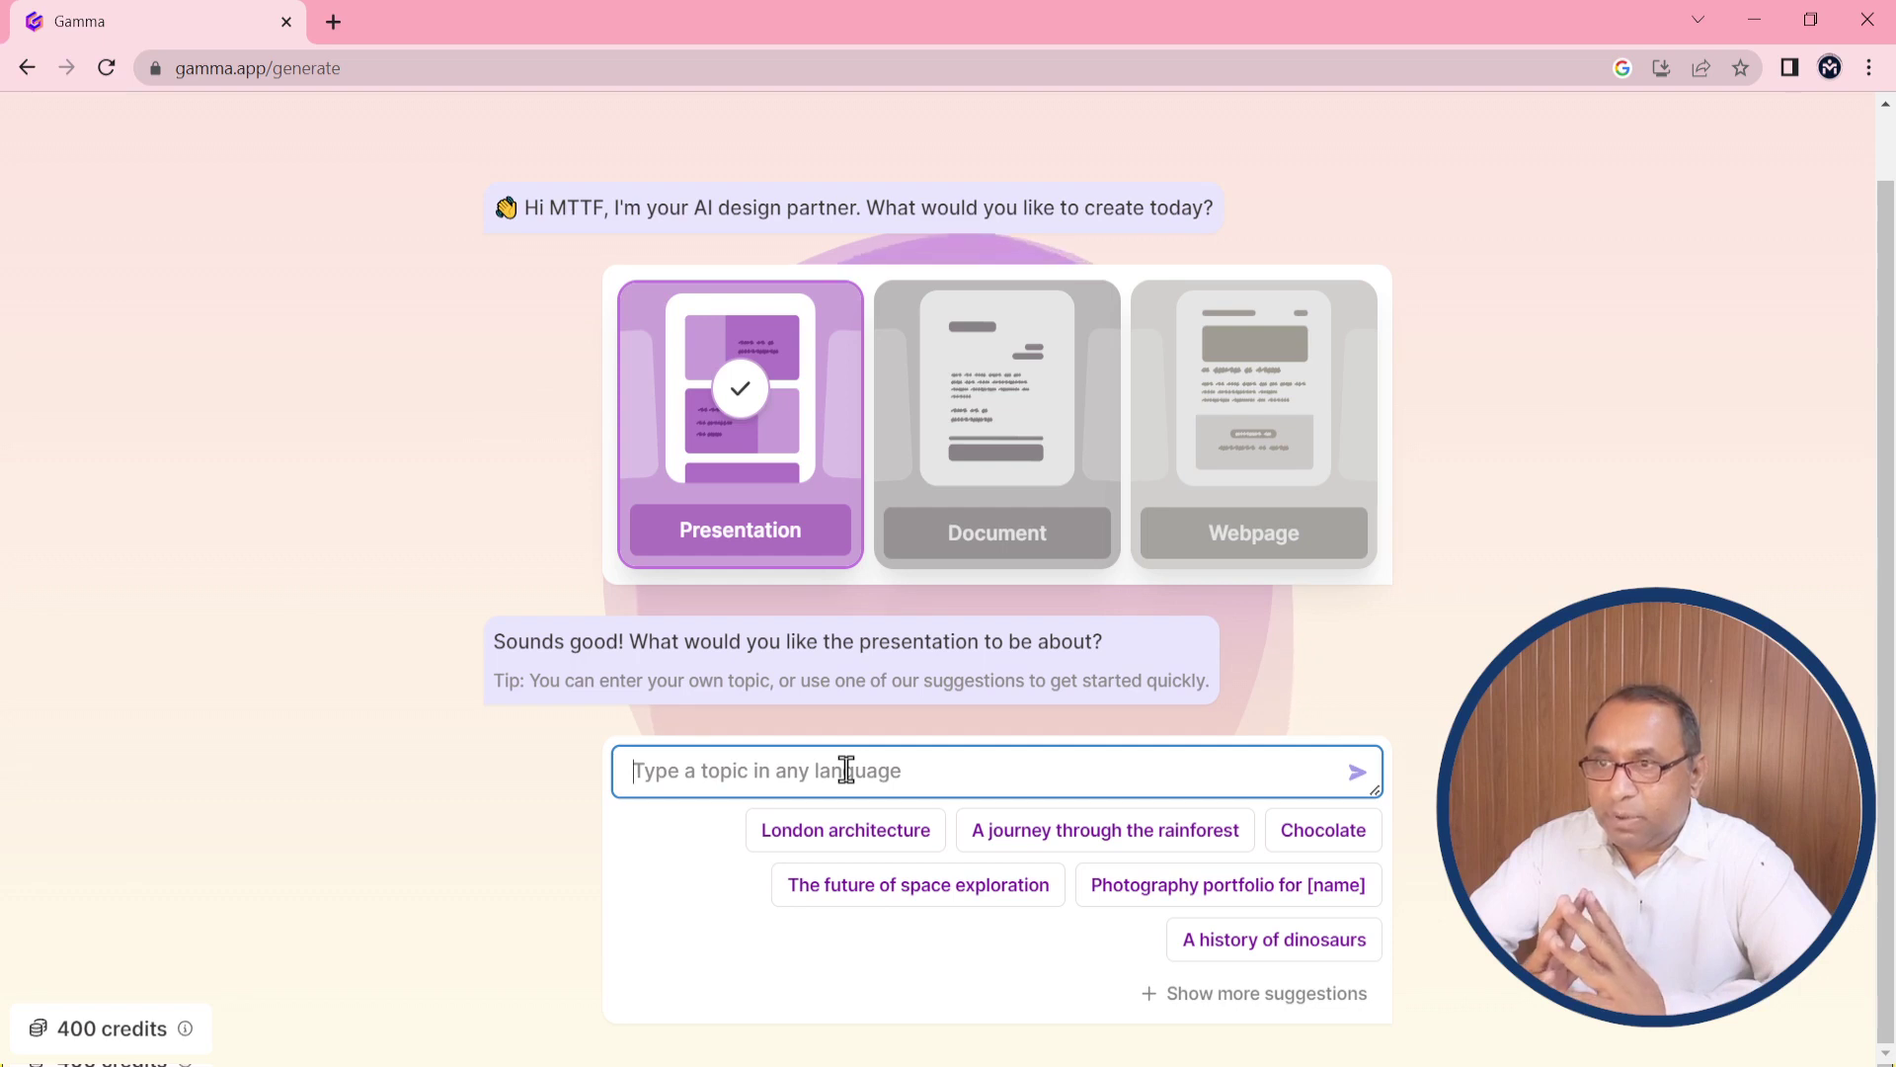
text(In)
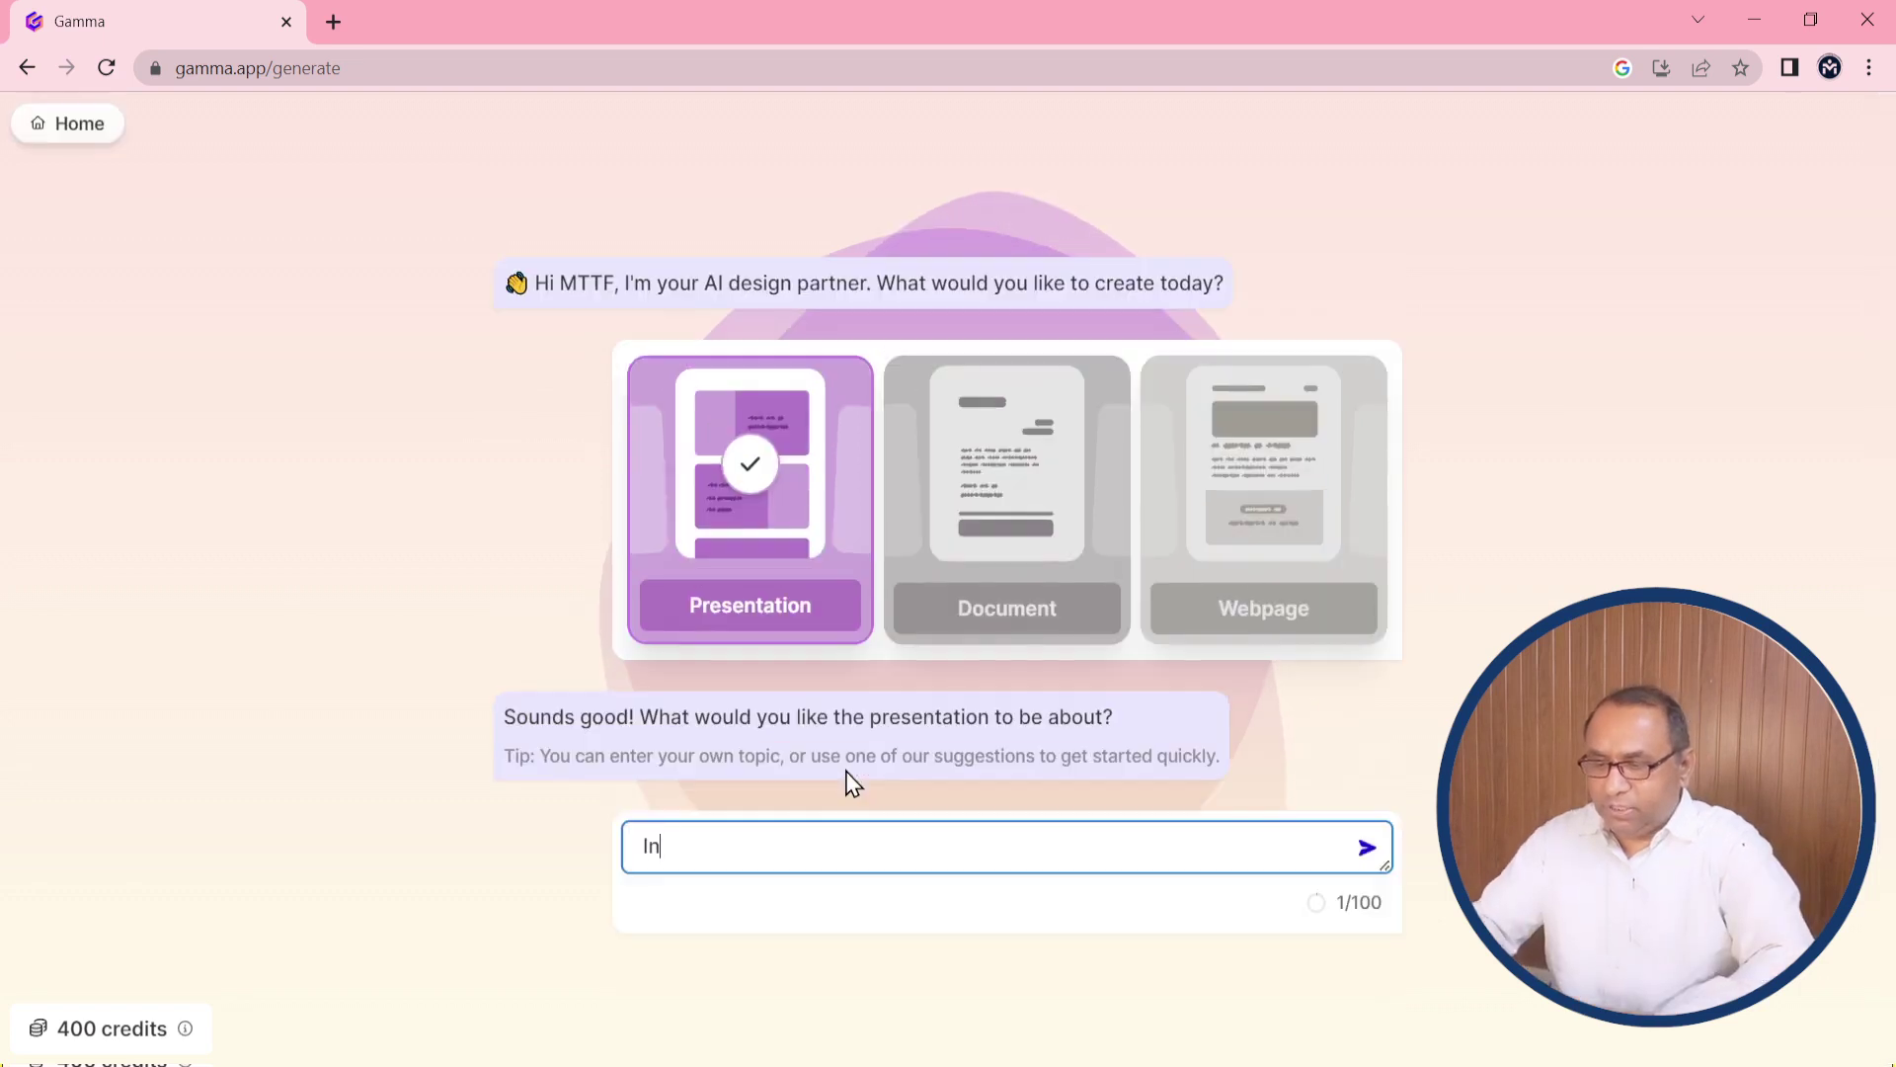
text(troduction of Bio)
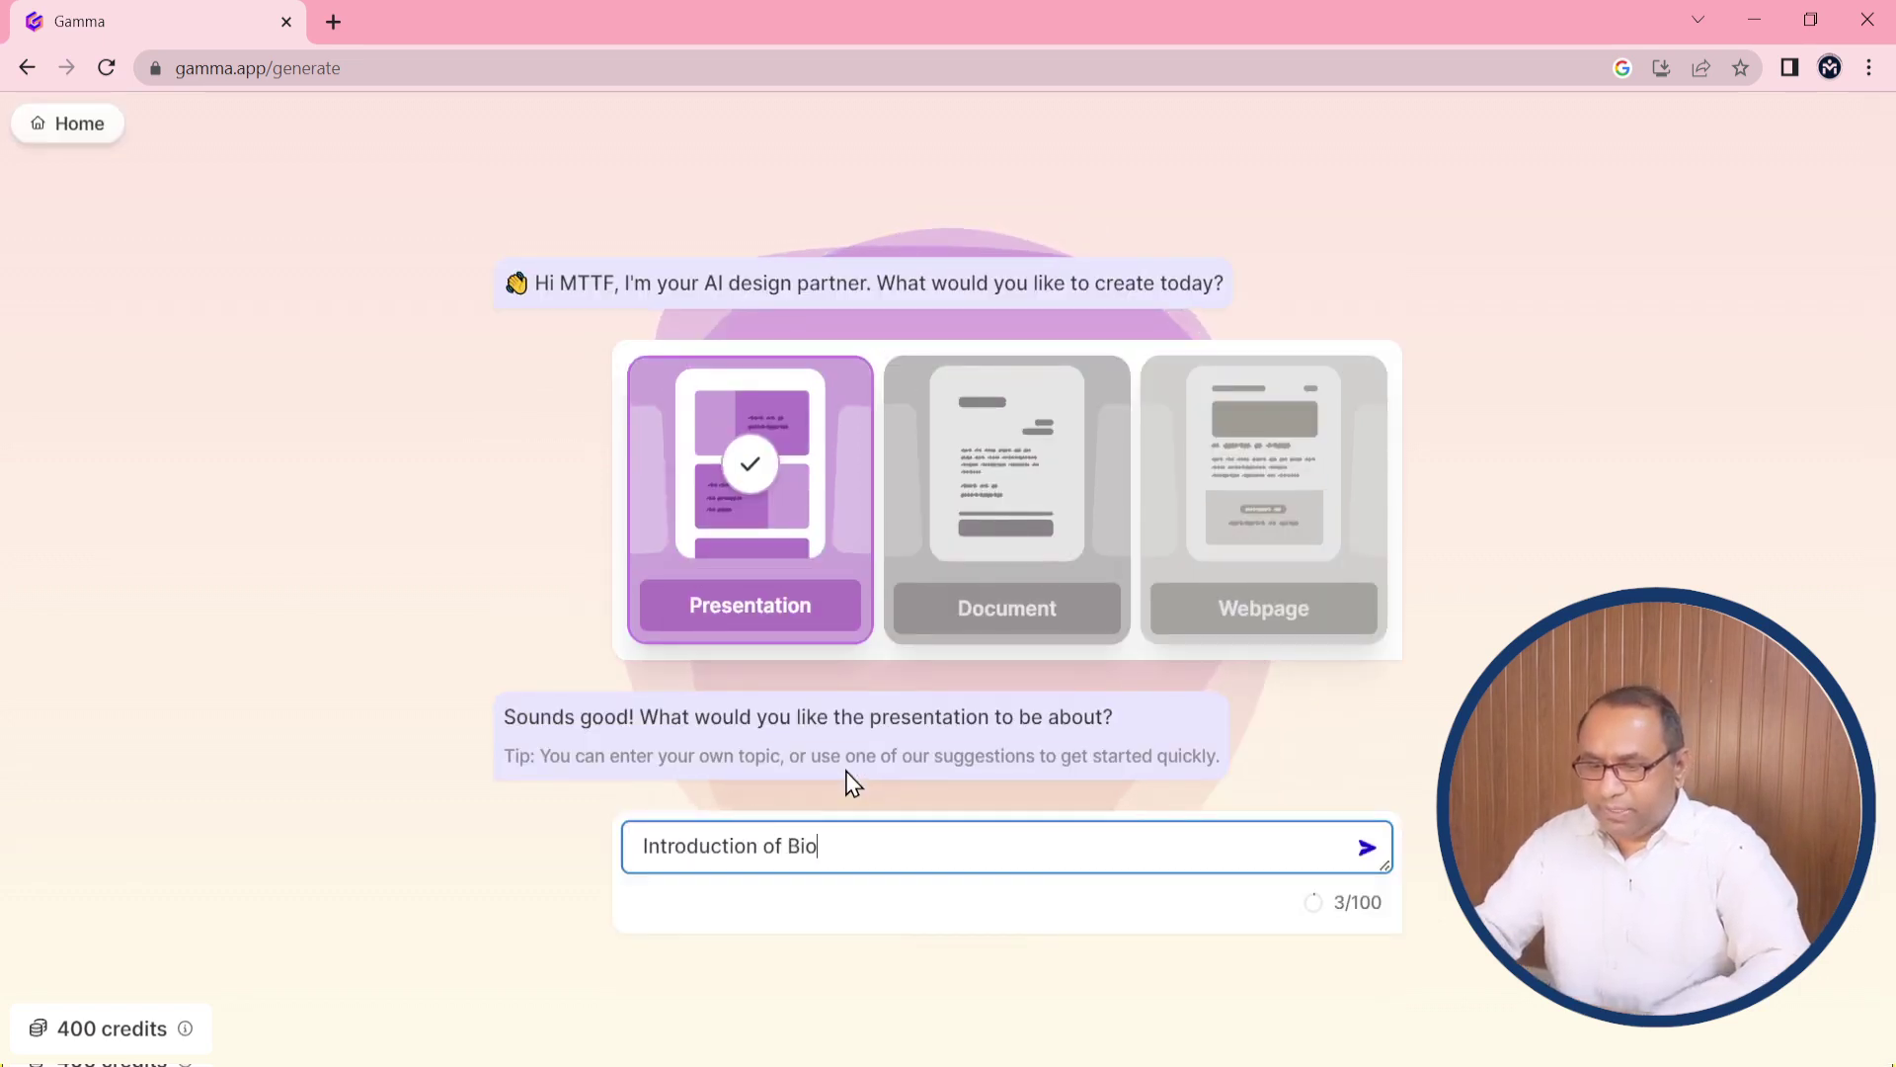
text(informatic using Python)
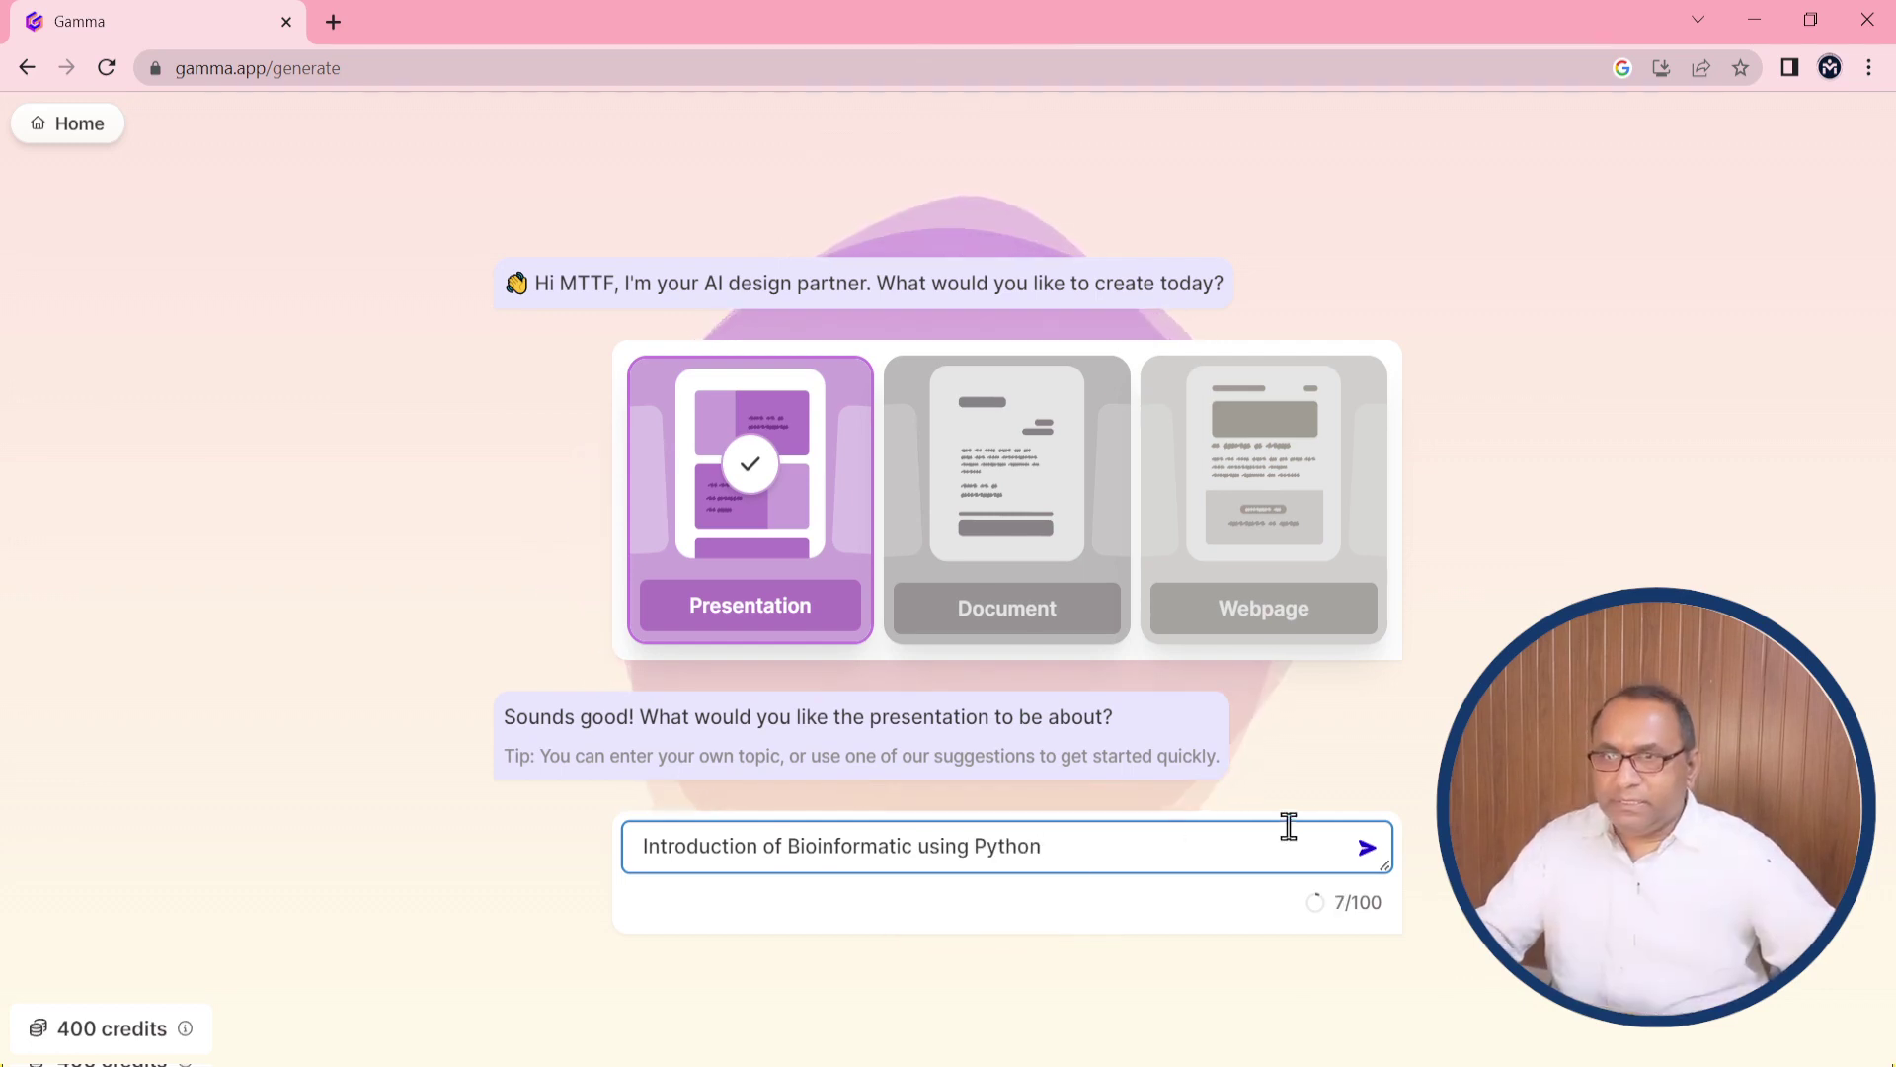
click(1368, 849)
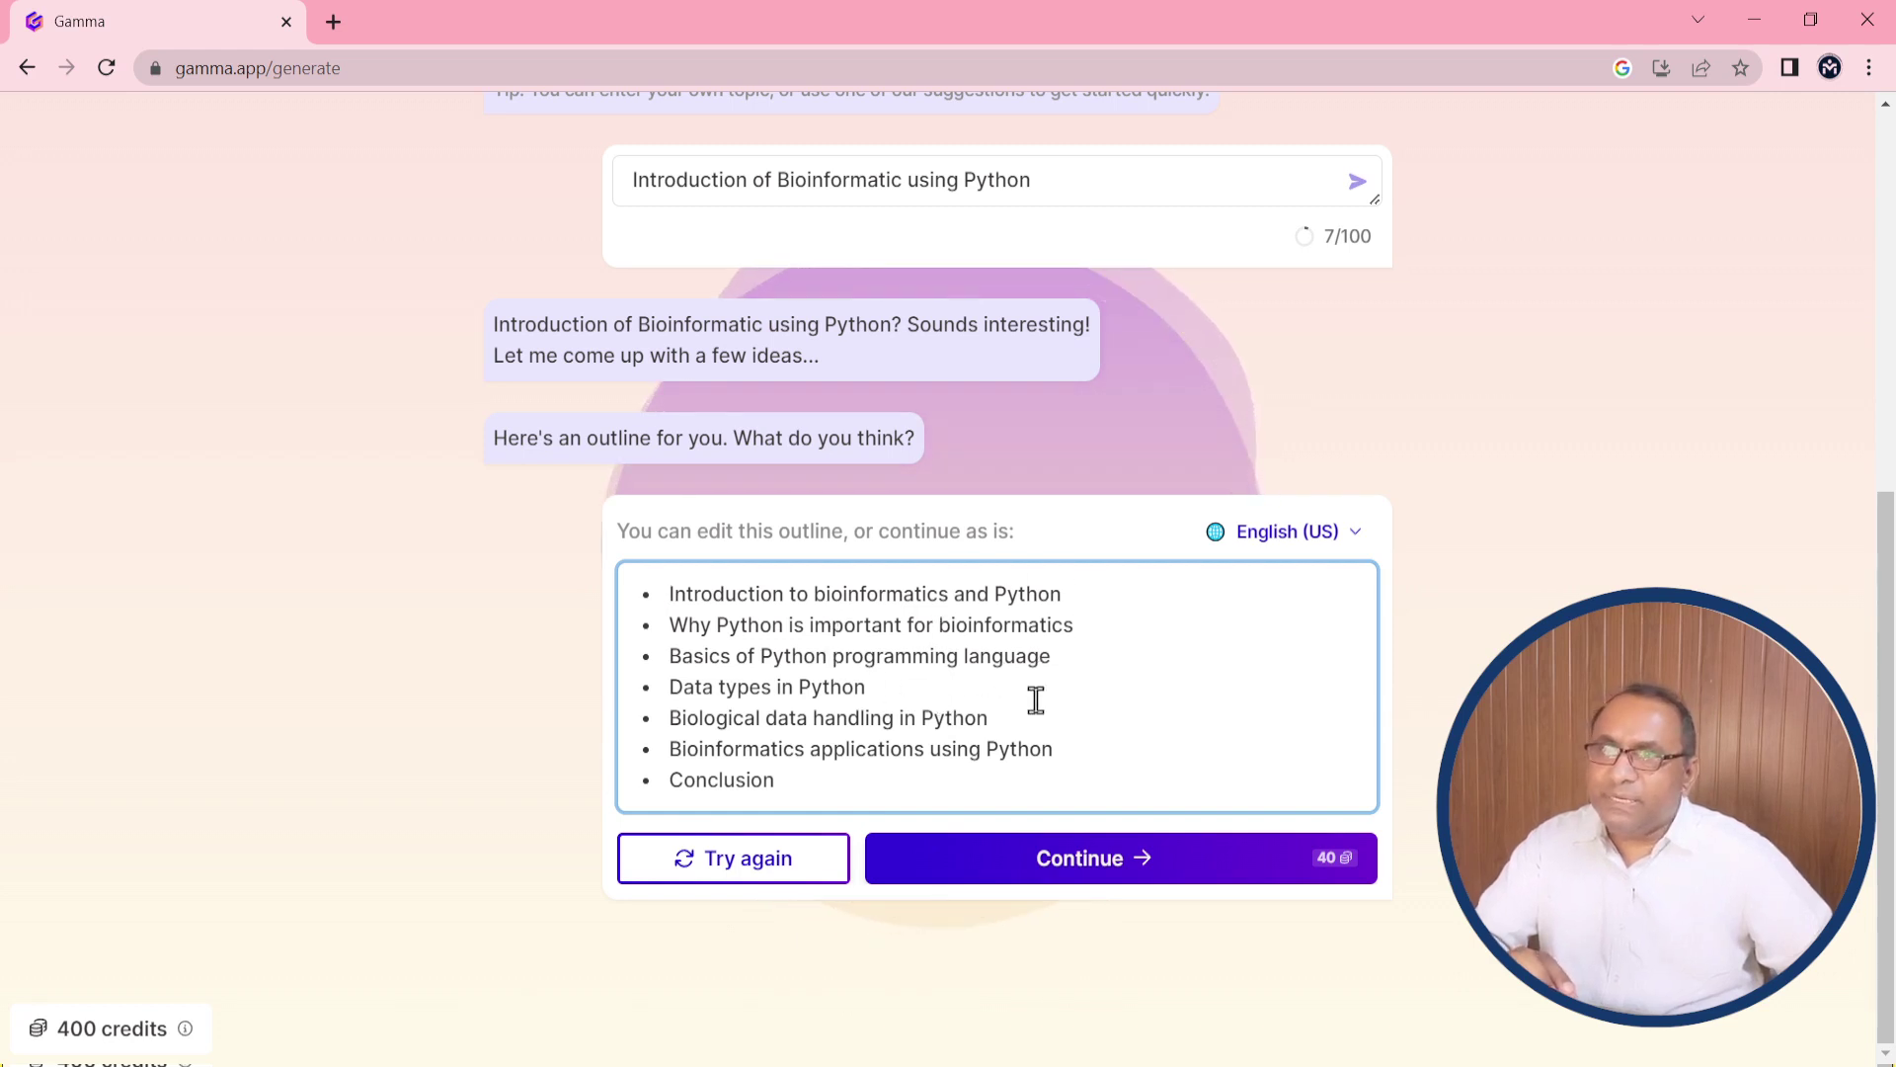
Accept the generated seven-point outline unchanged.
click(1077, 867)
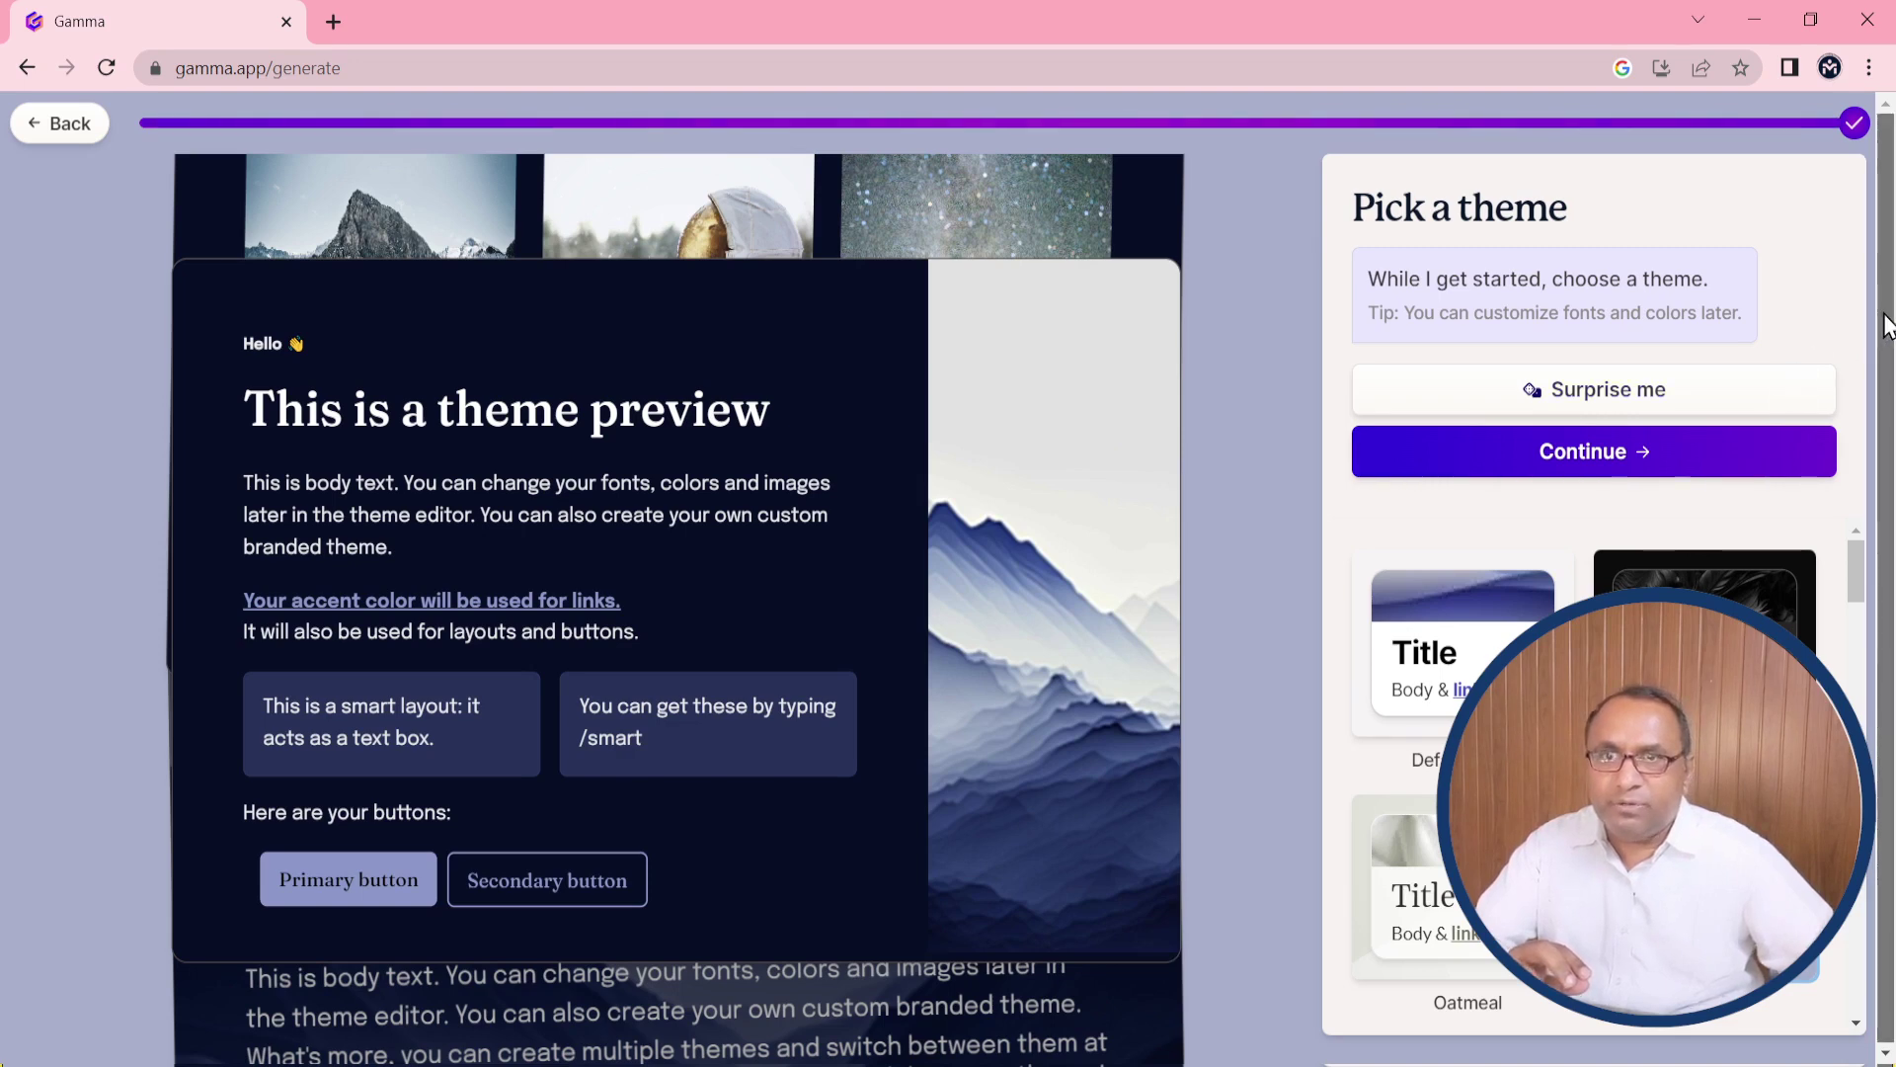
Pick the Snowball theme and start generating the deck with it.
drag(1854, 573, 1857, 982)
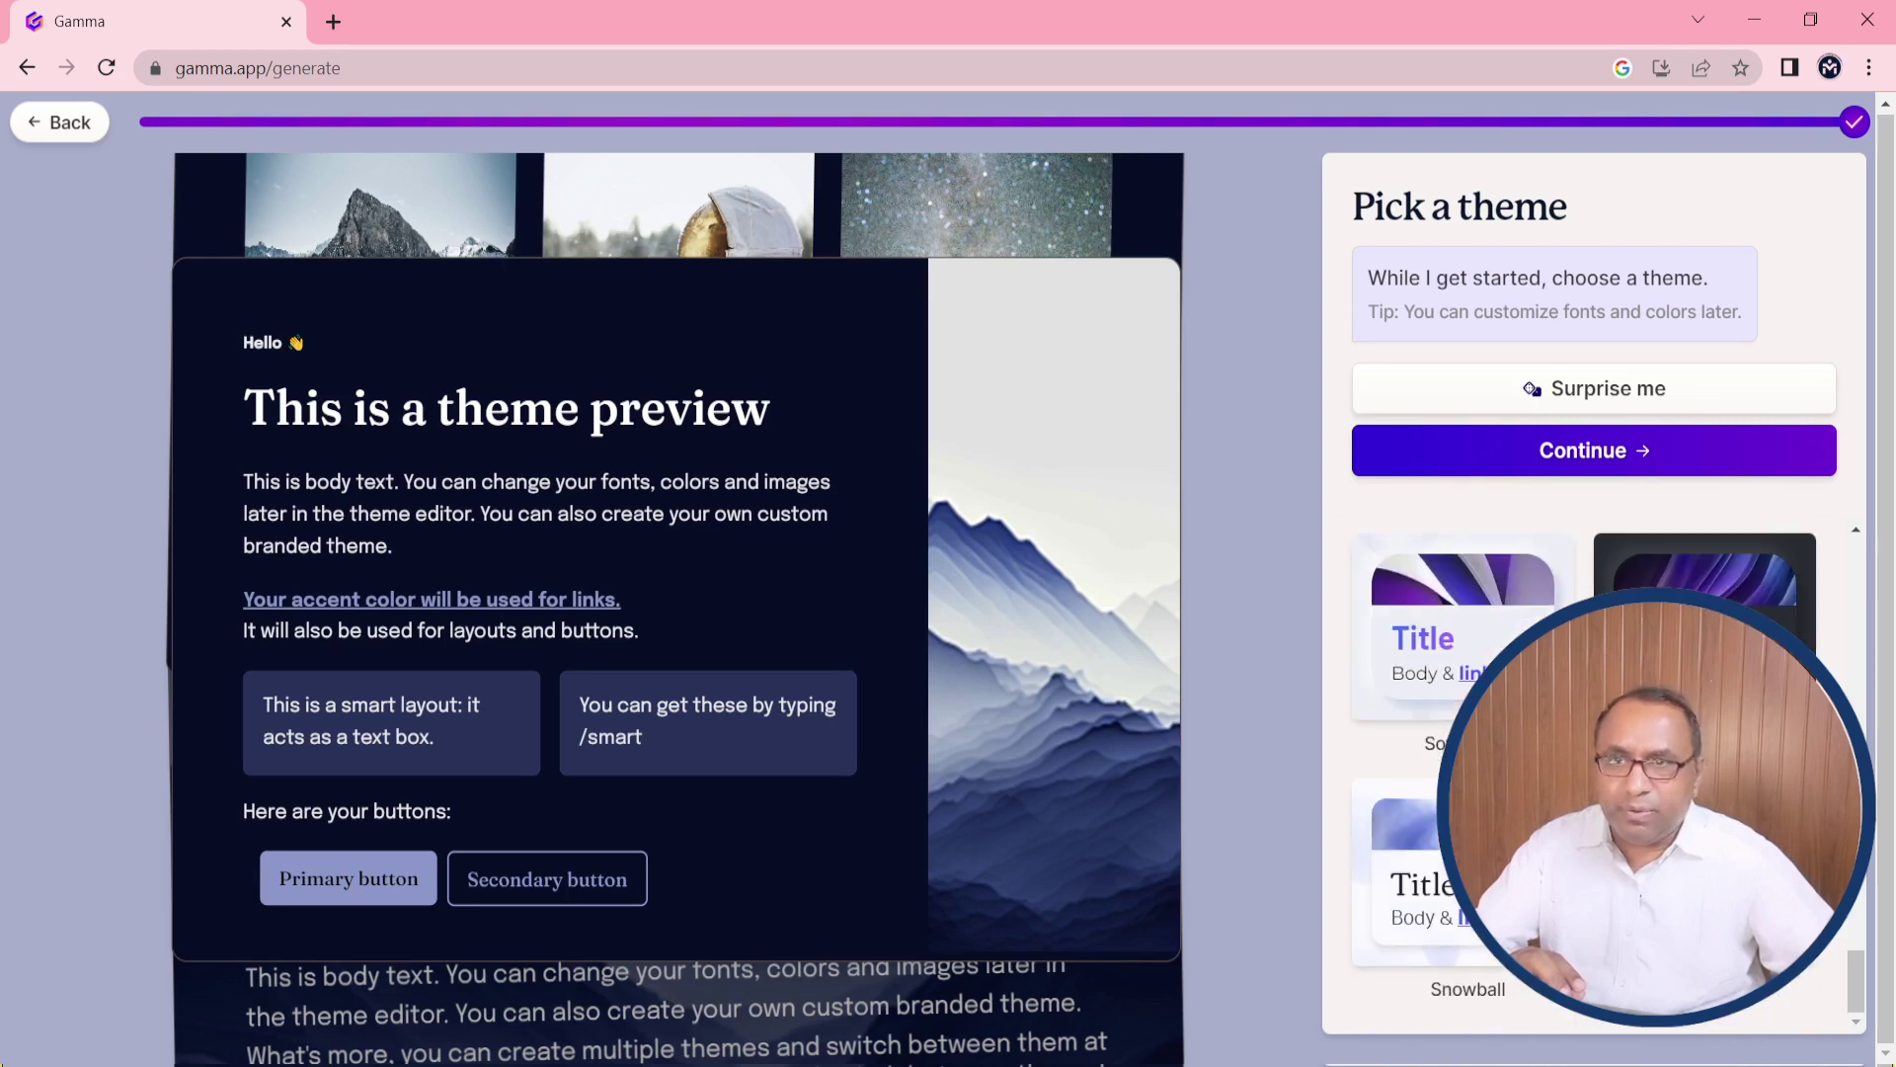
click(1407, 878)
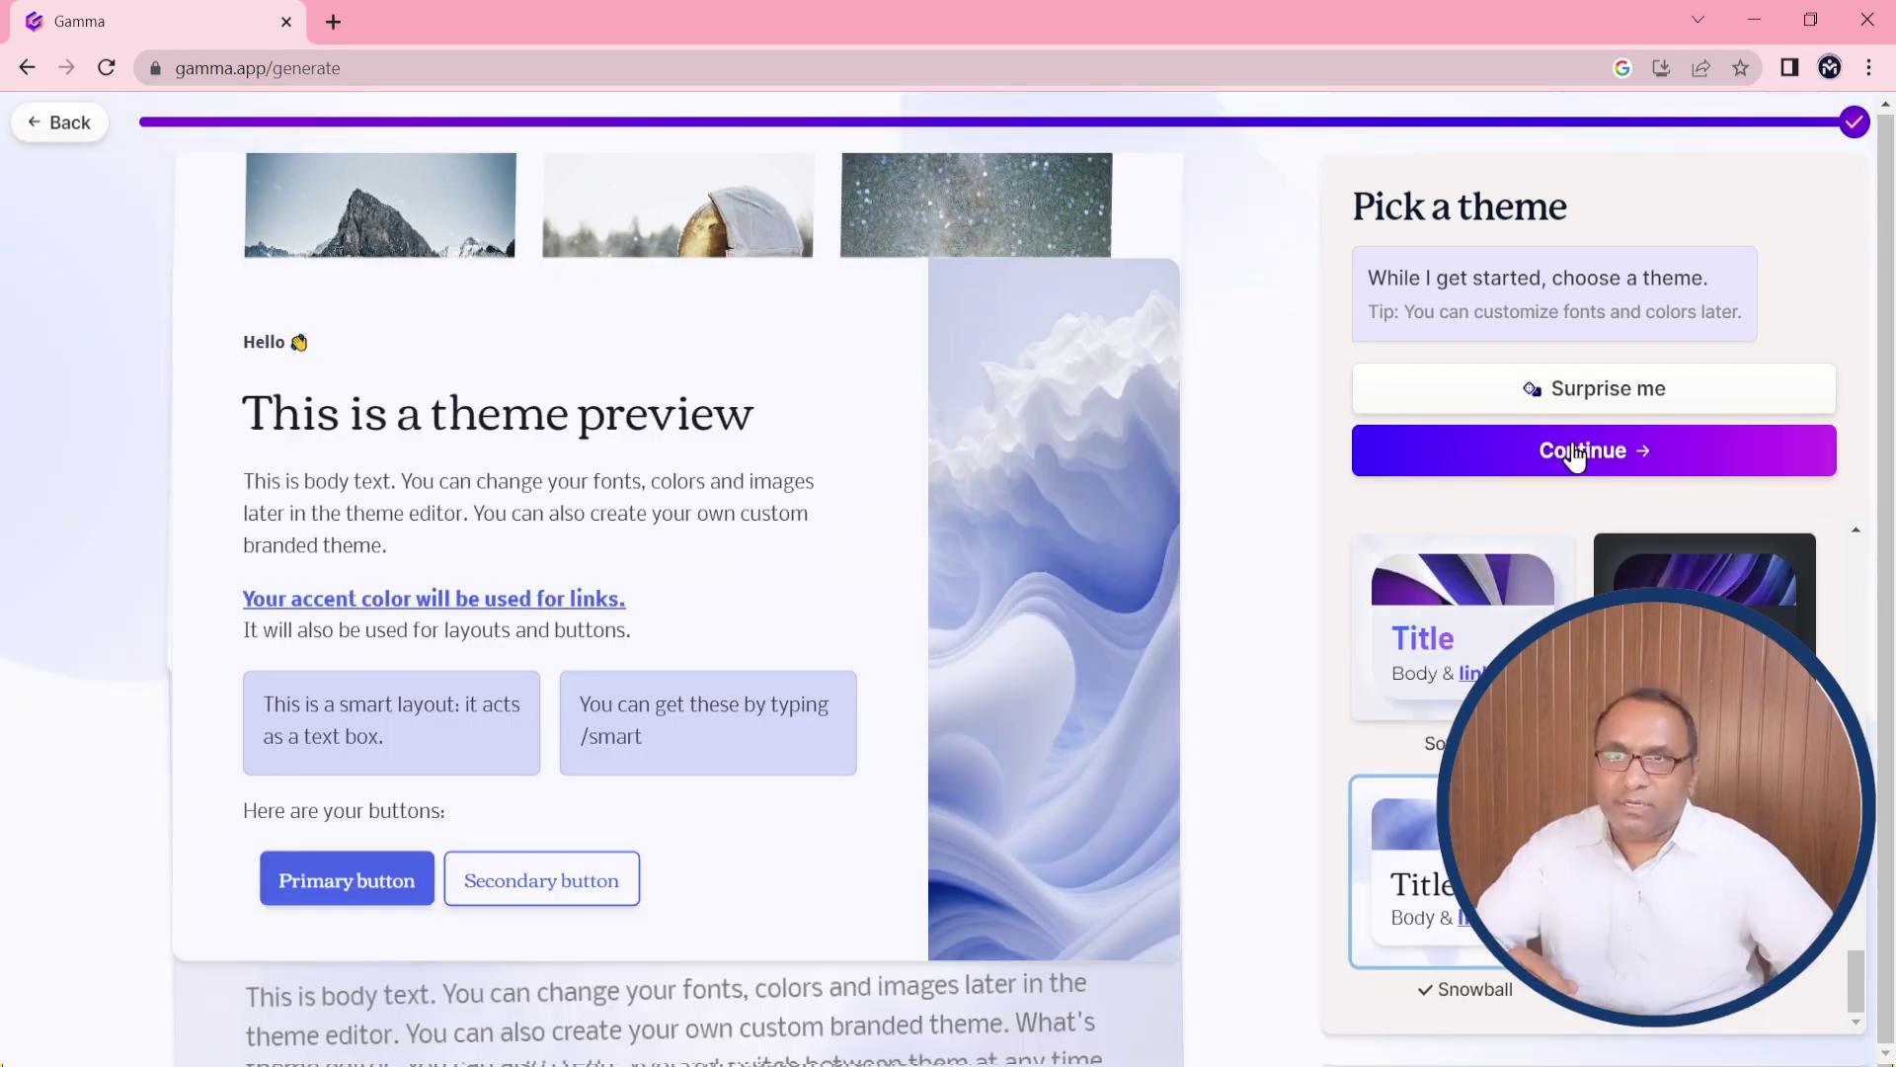
click(1626, 454)
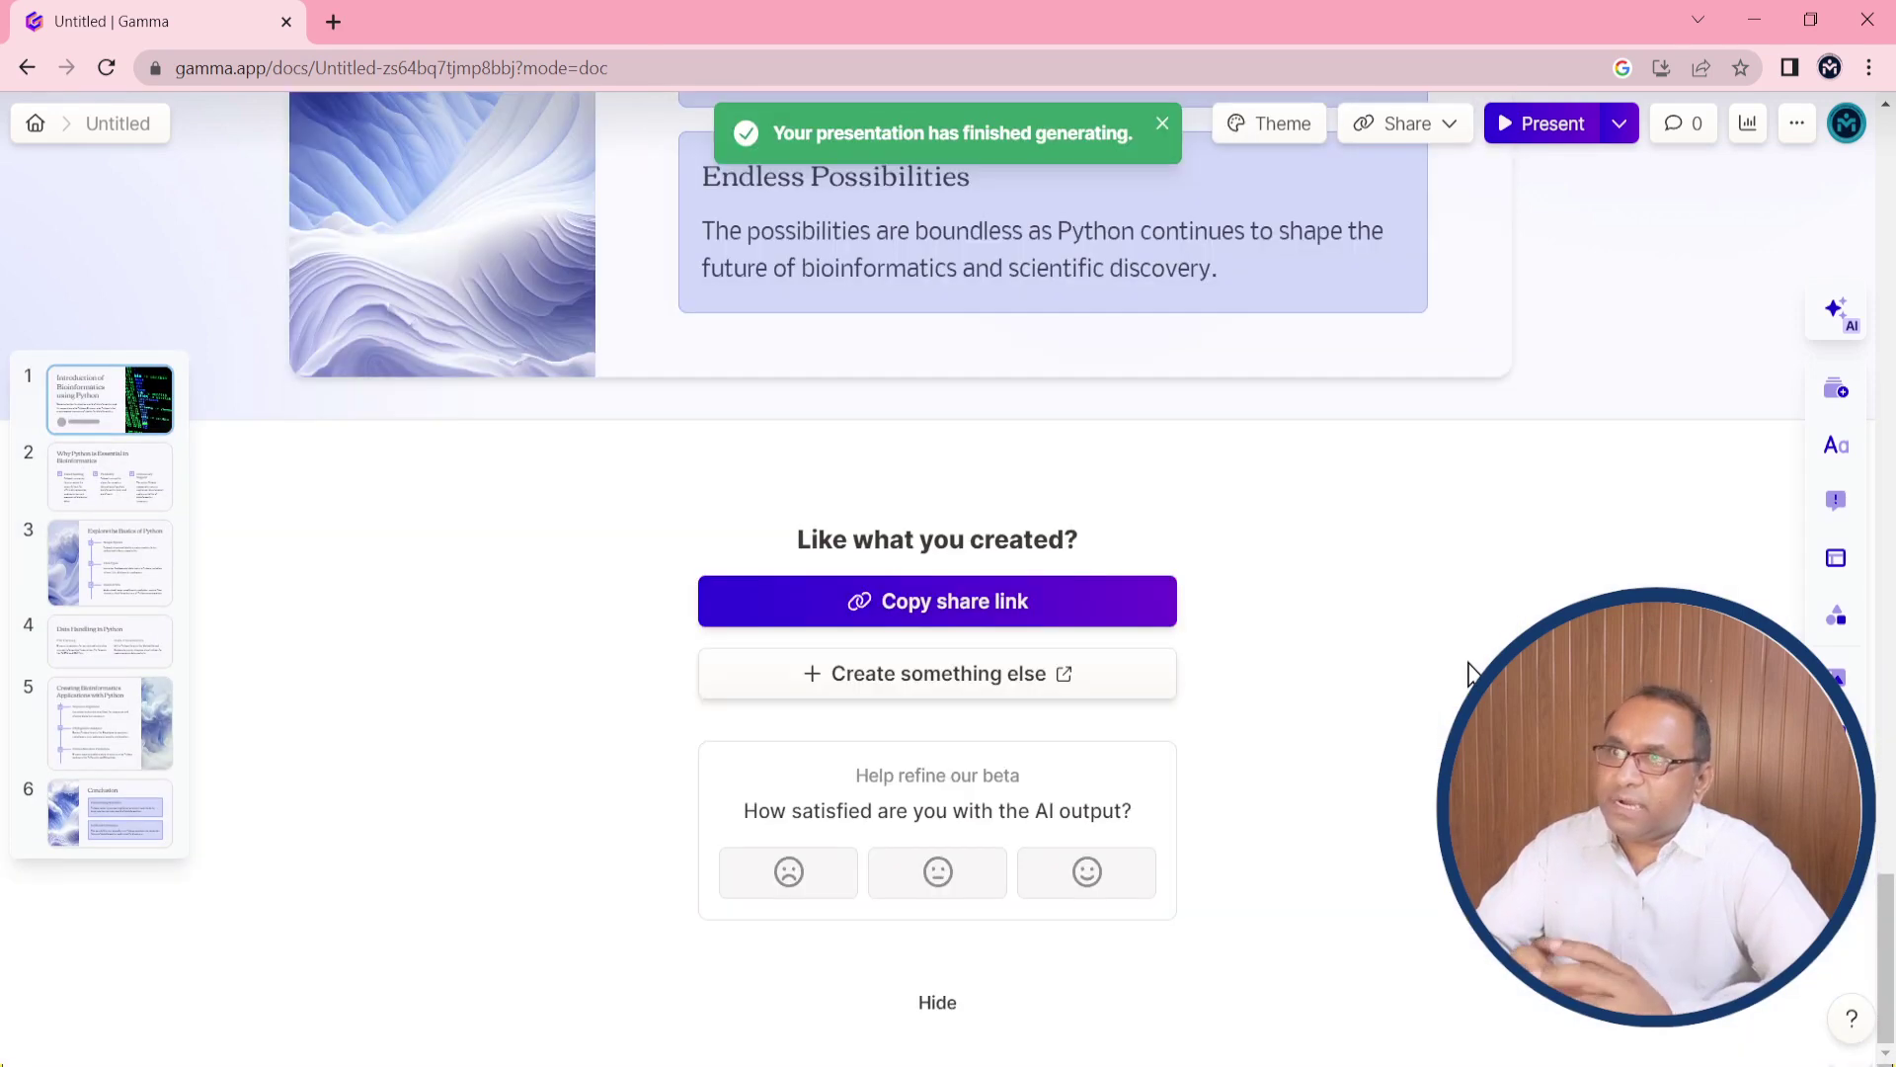
Once the six-card deck finishes generating, open its '...' options menu.
click(1796, 123)
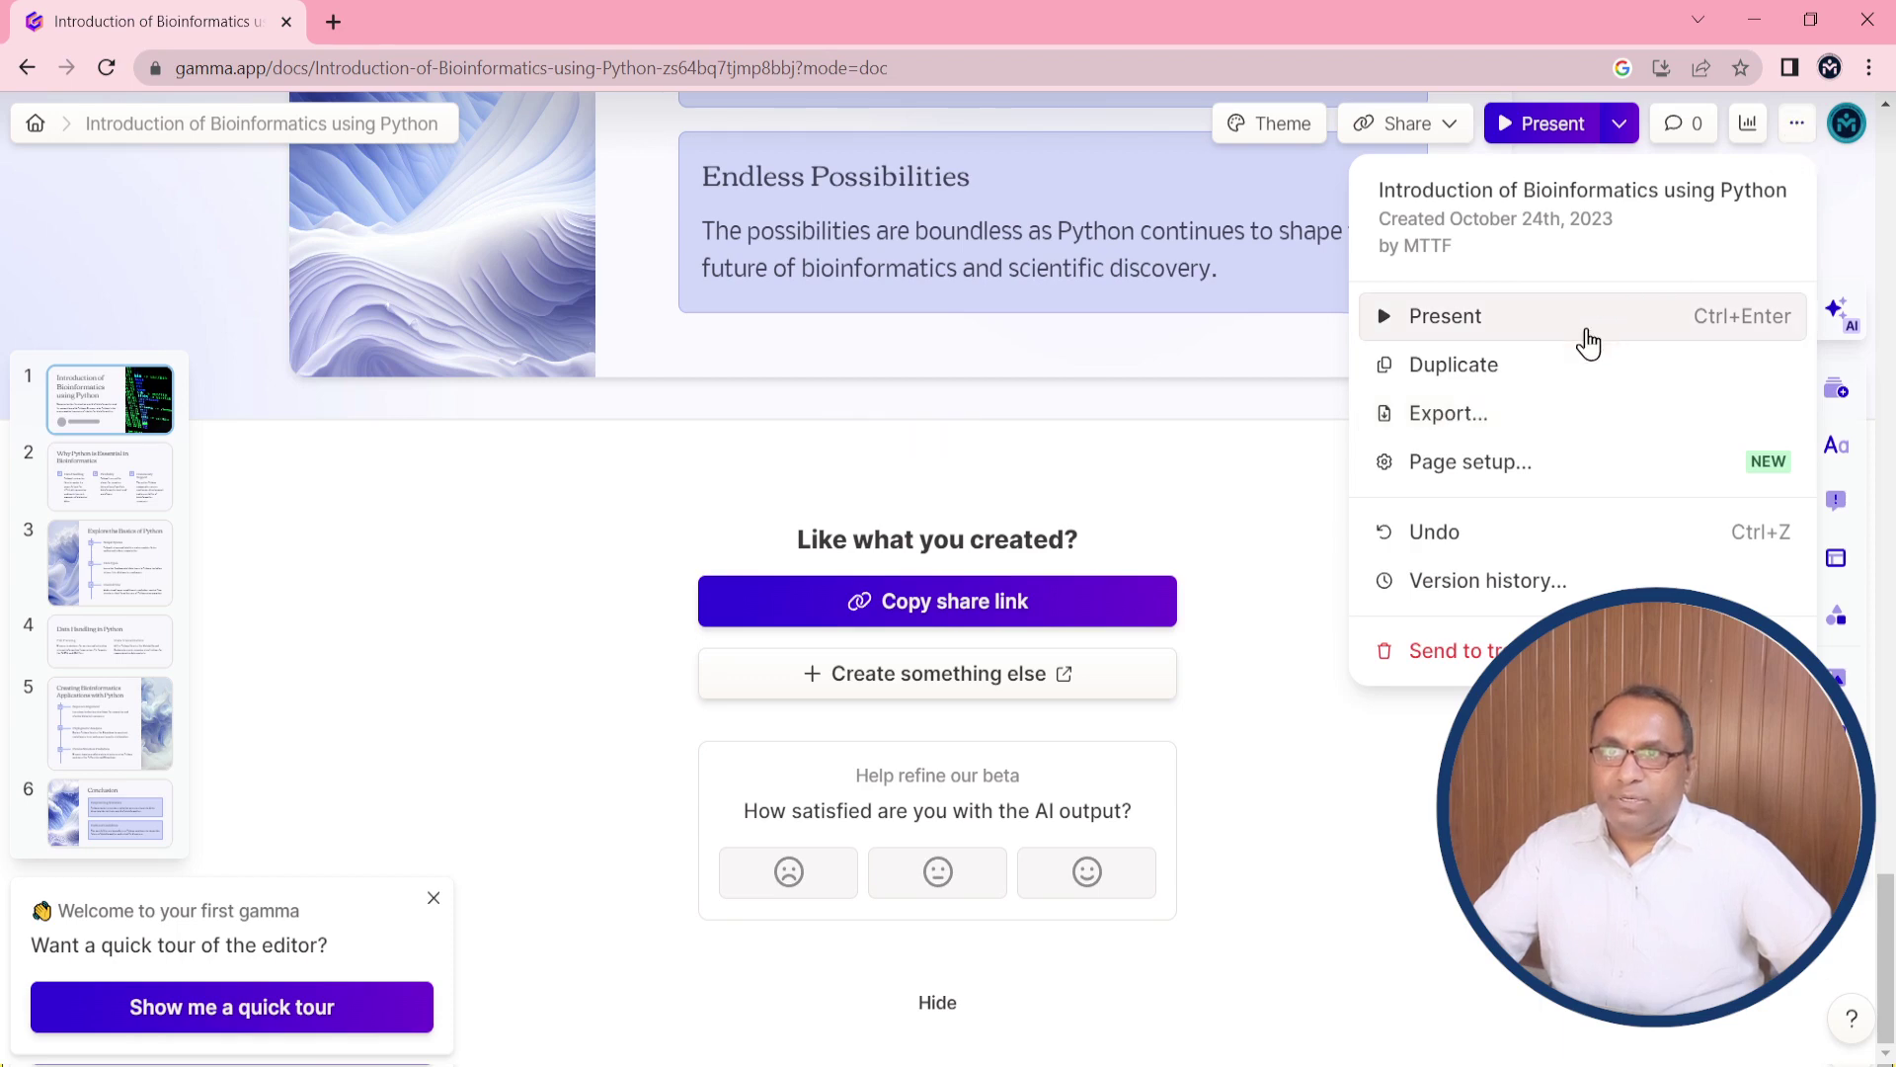
Export the deck as a PowerPoint file to Downloads.
click(1477, 428)
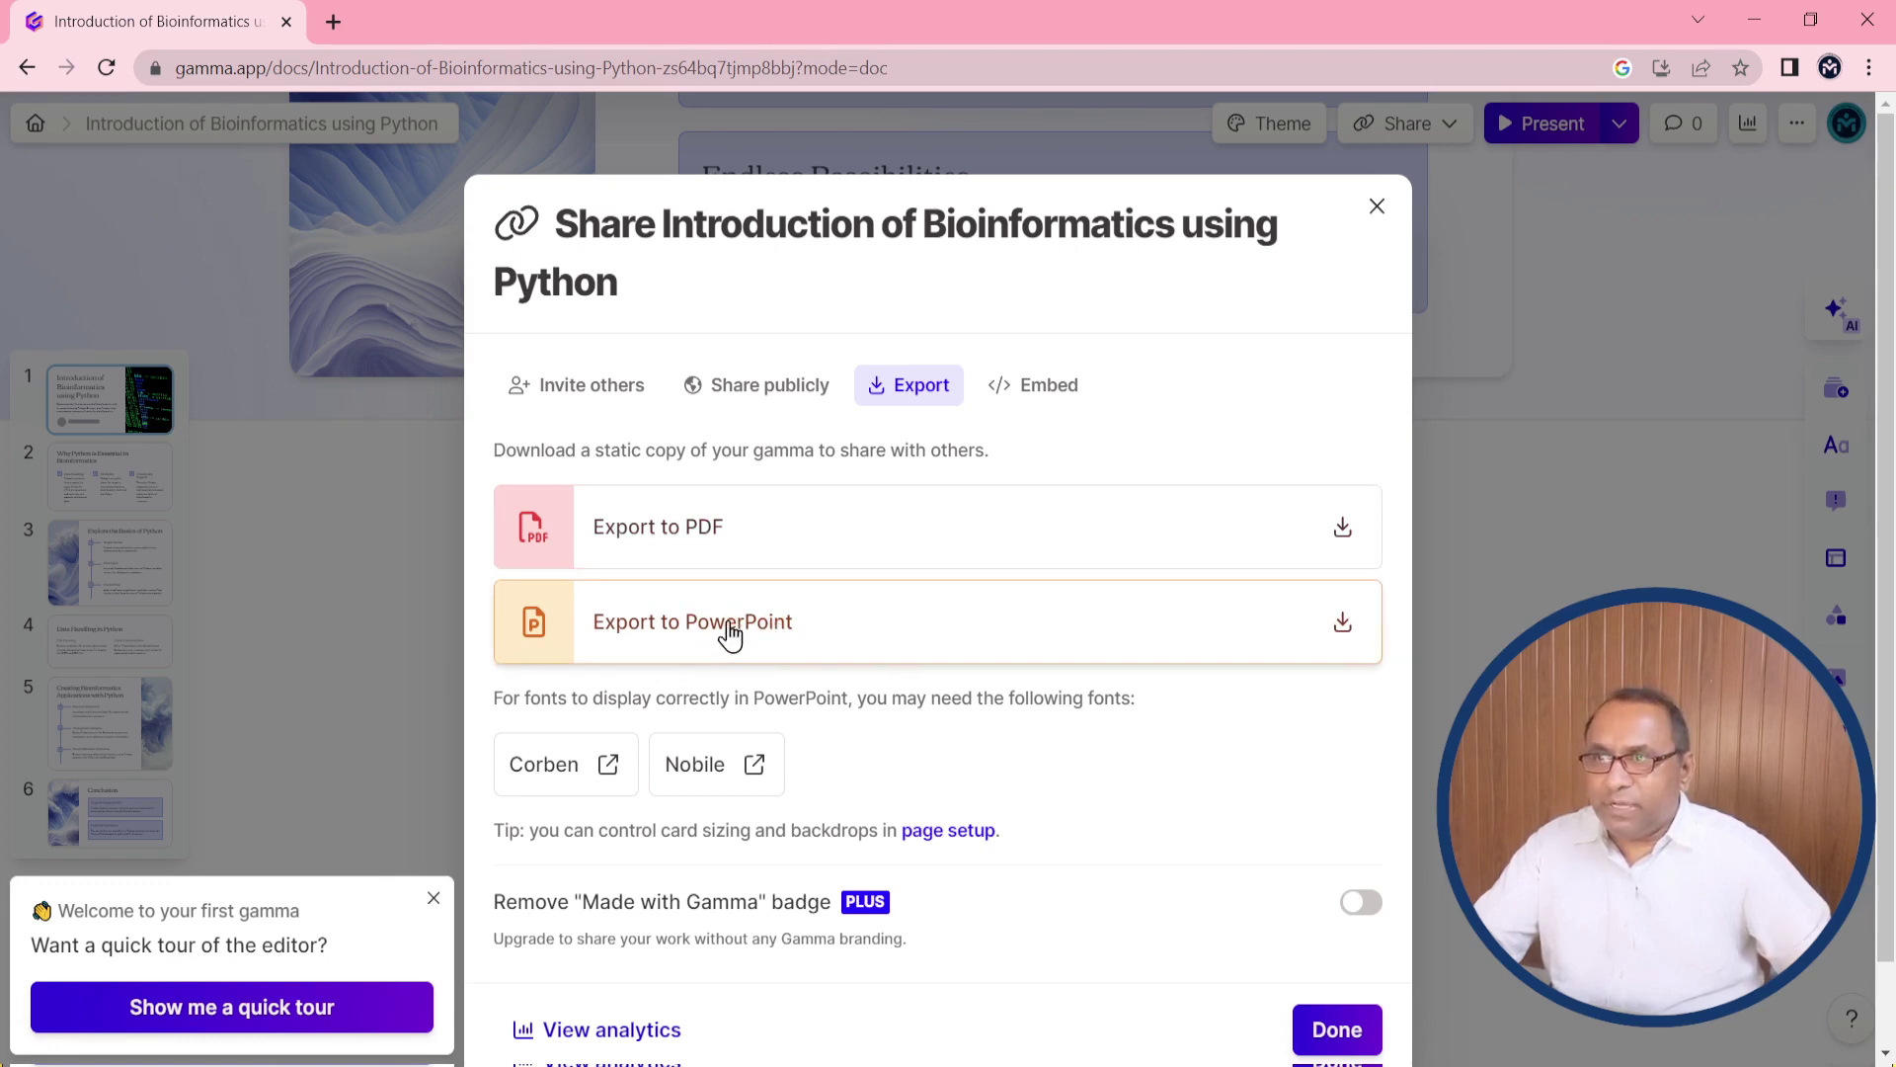
click(813, 637)
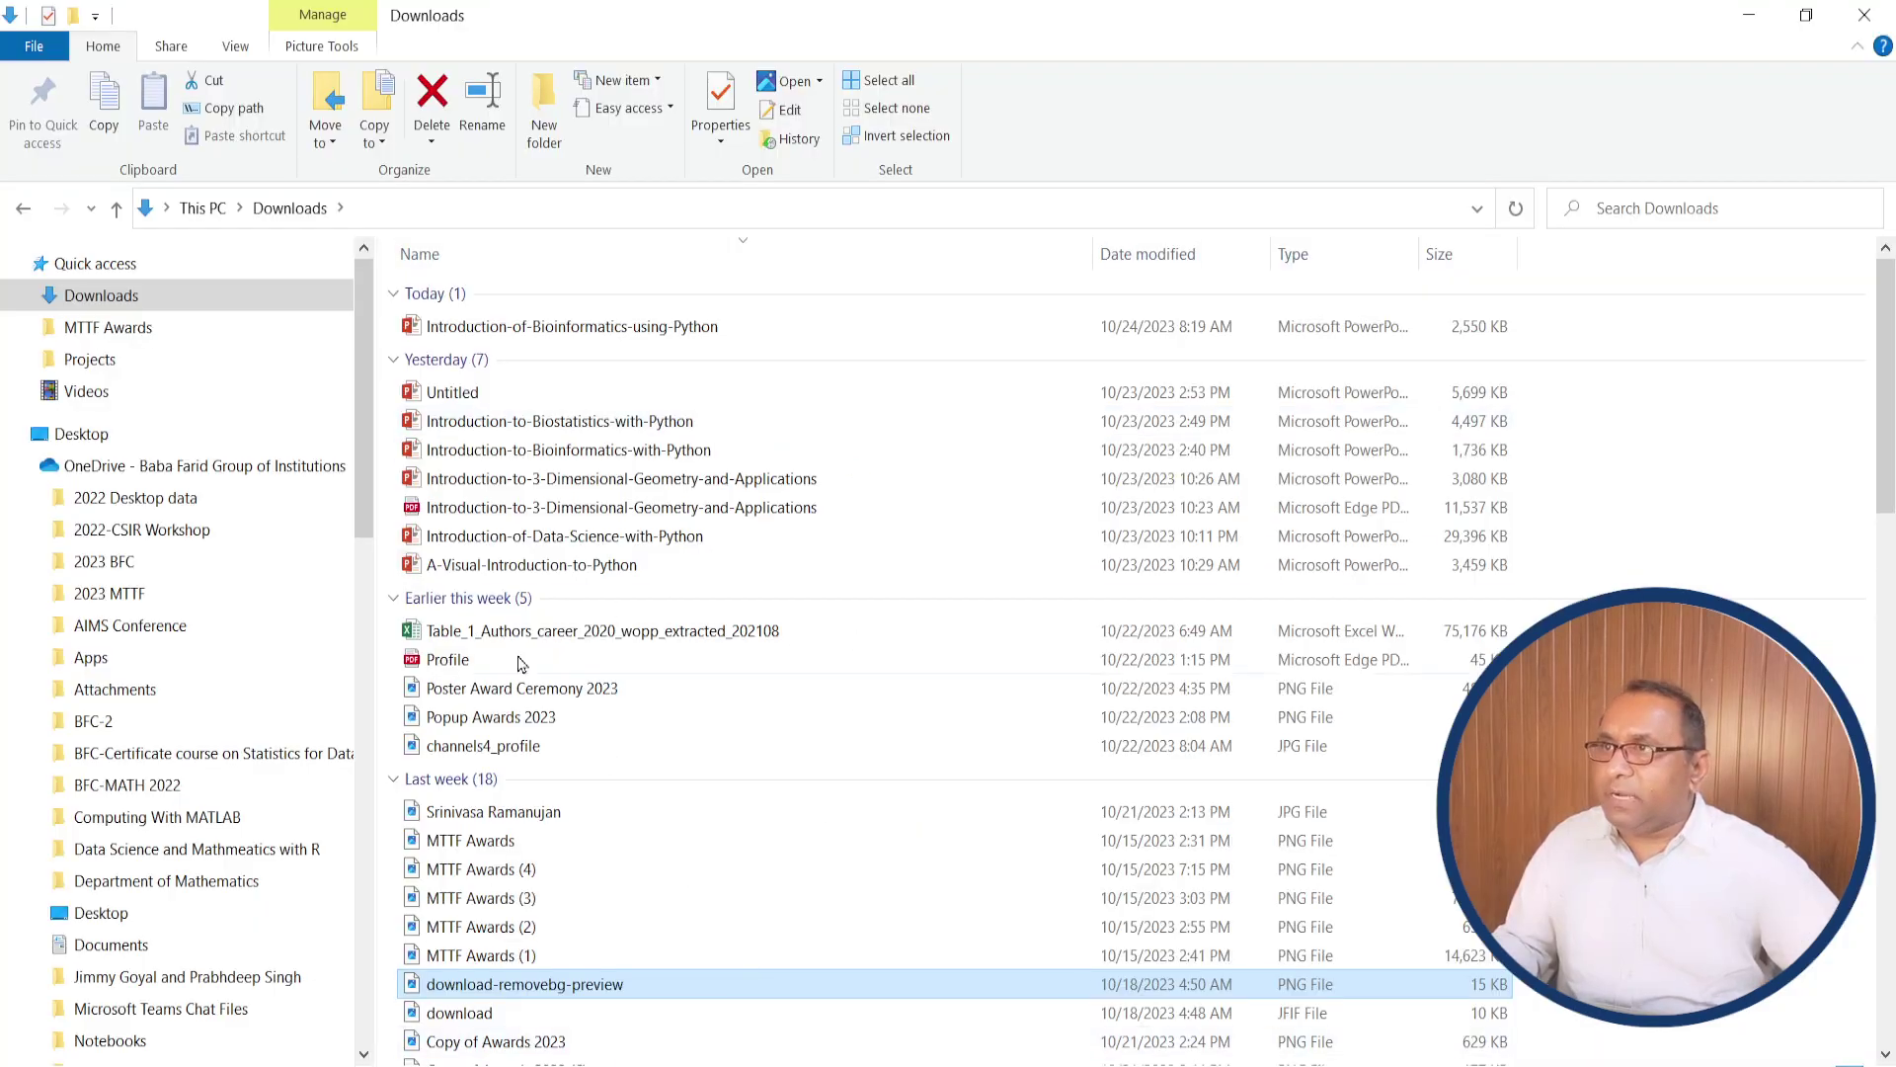
Open Introduction-of-Bioinformatics-using-Python from Downloads in PowerPoint.
click(625, 328)
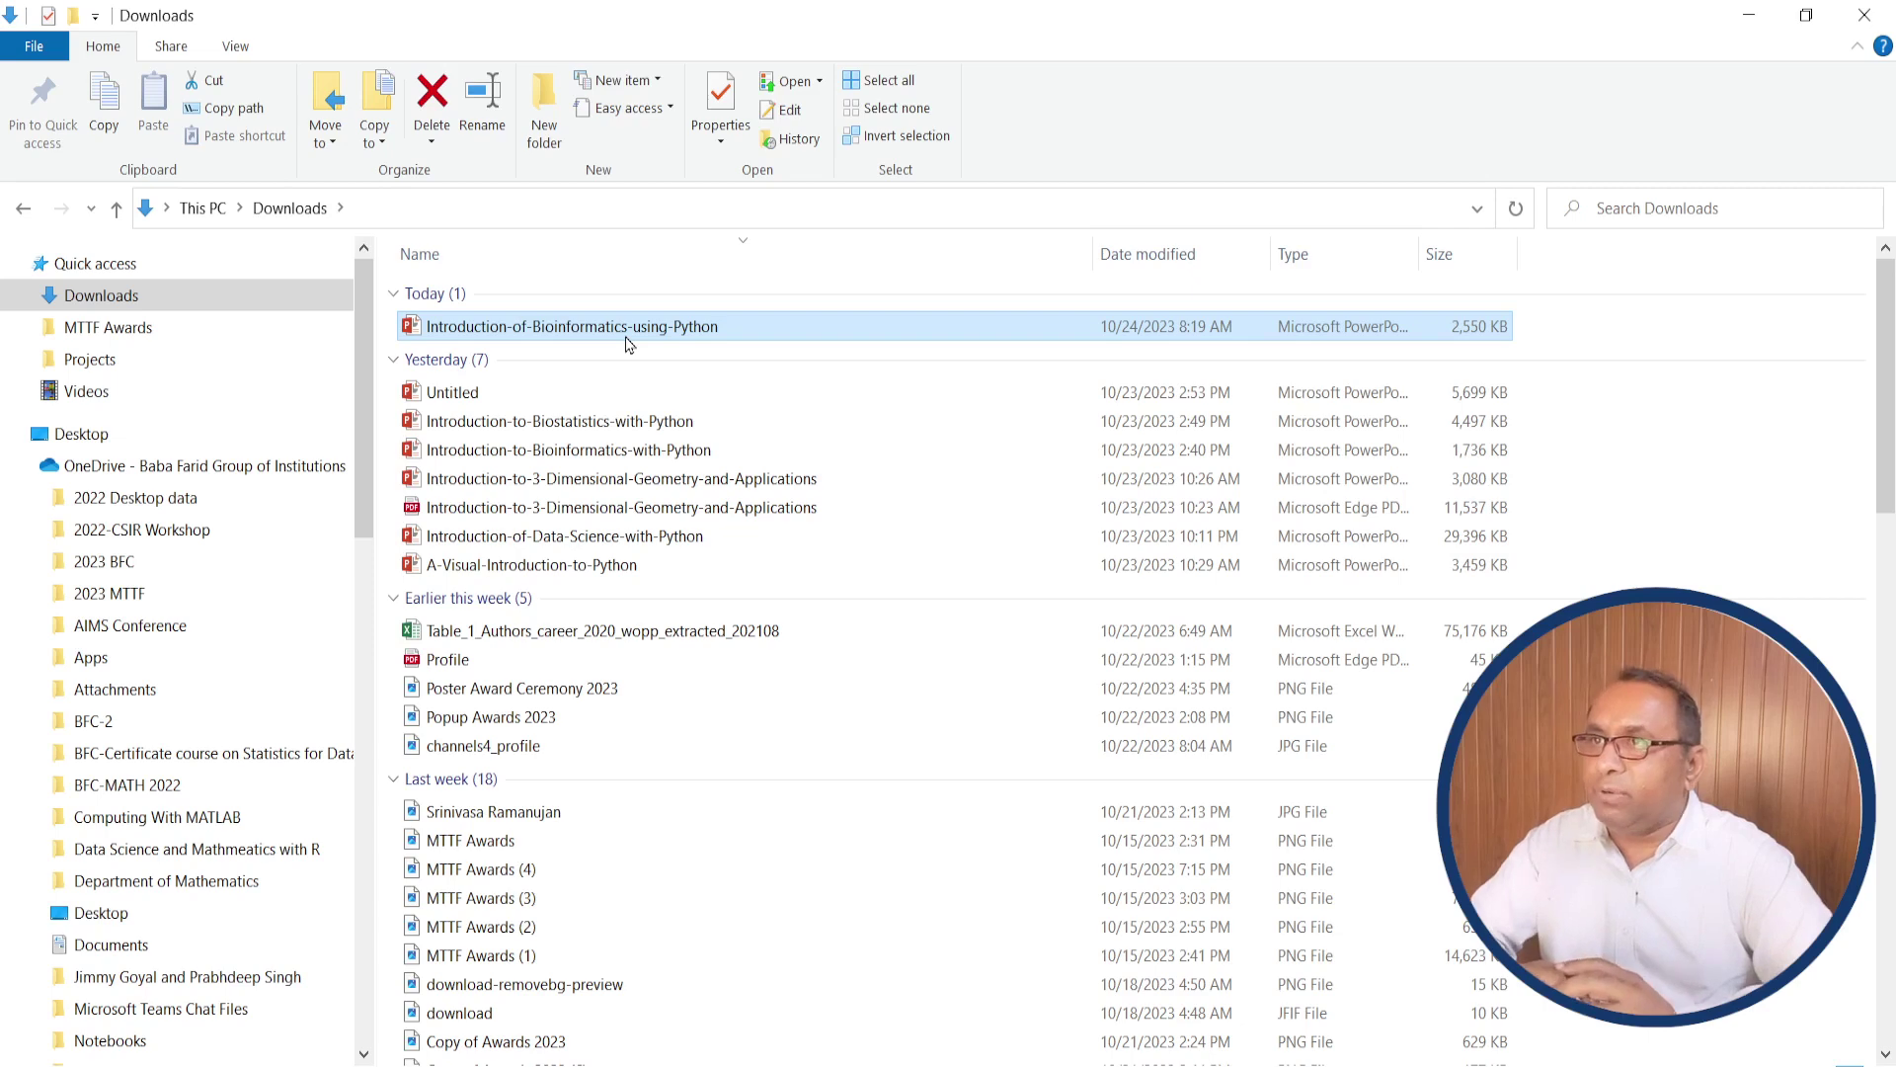
double_click(640, 332)
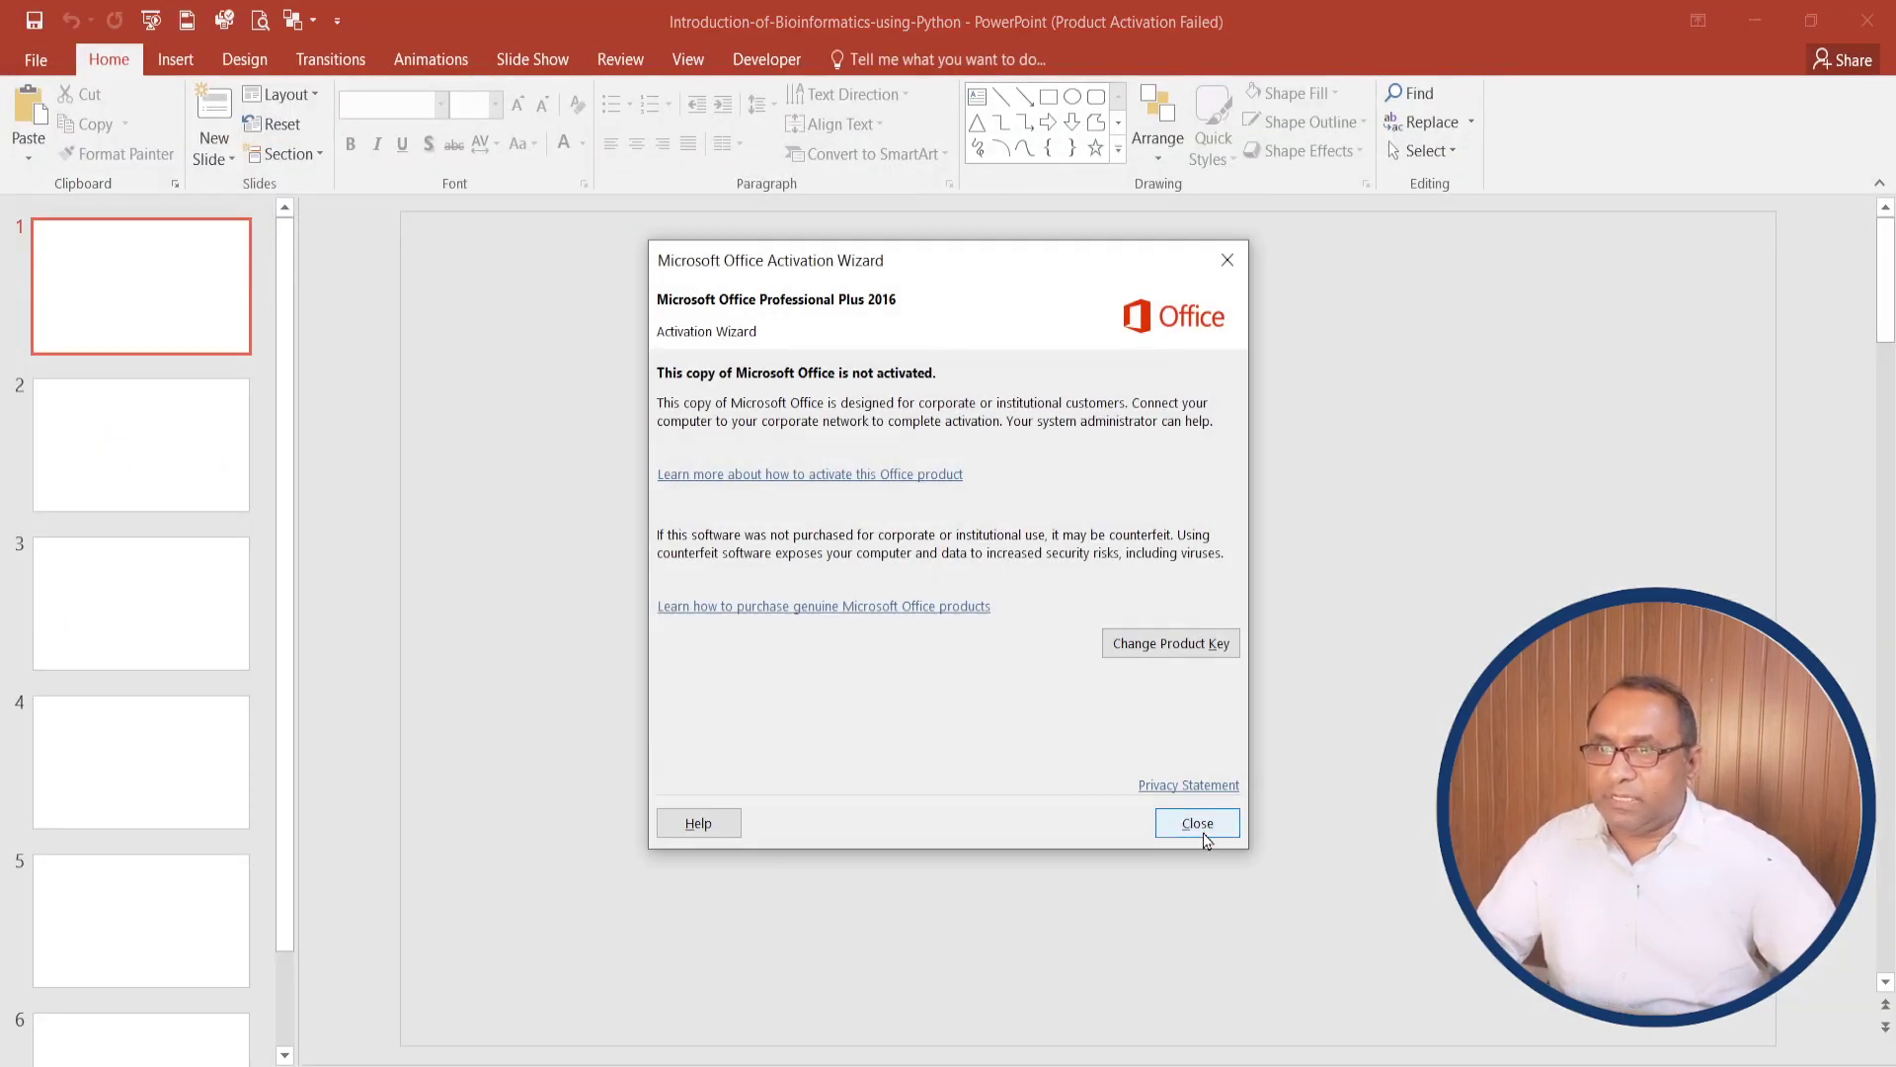
Close the Microsoft Office Activation Wizard to reveal the six-slide bioinformatics deck.
click(1202, 831)
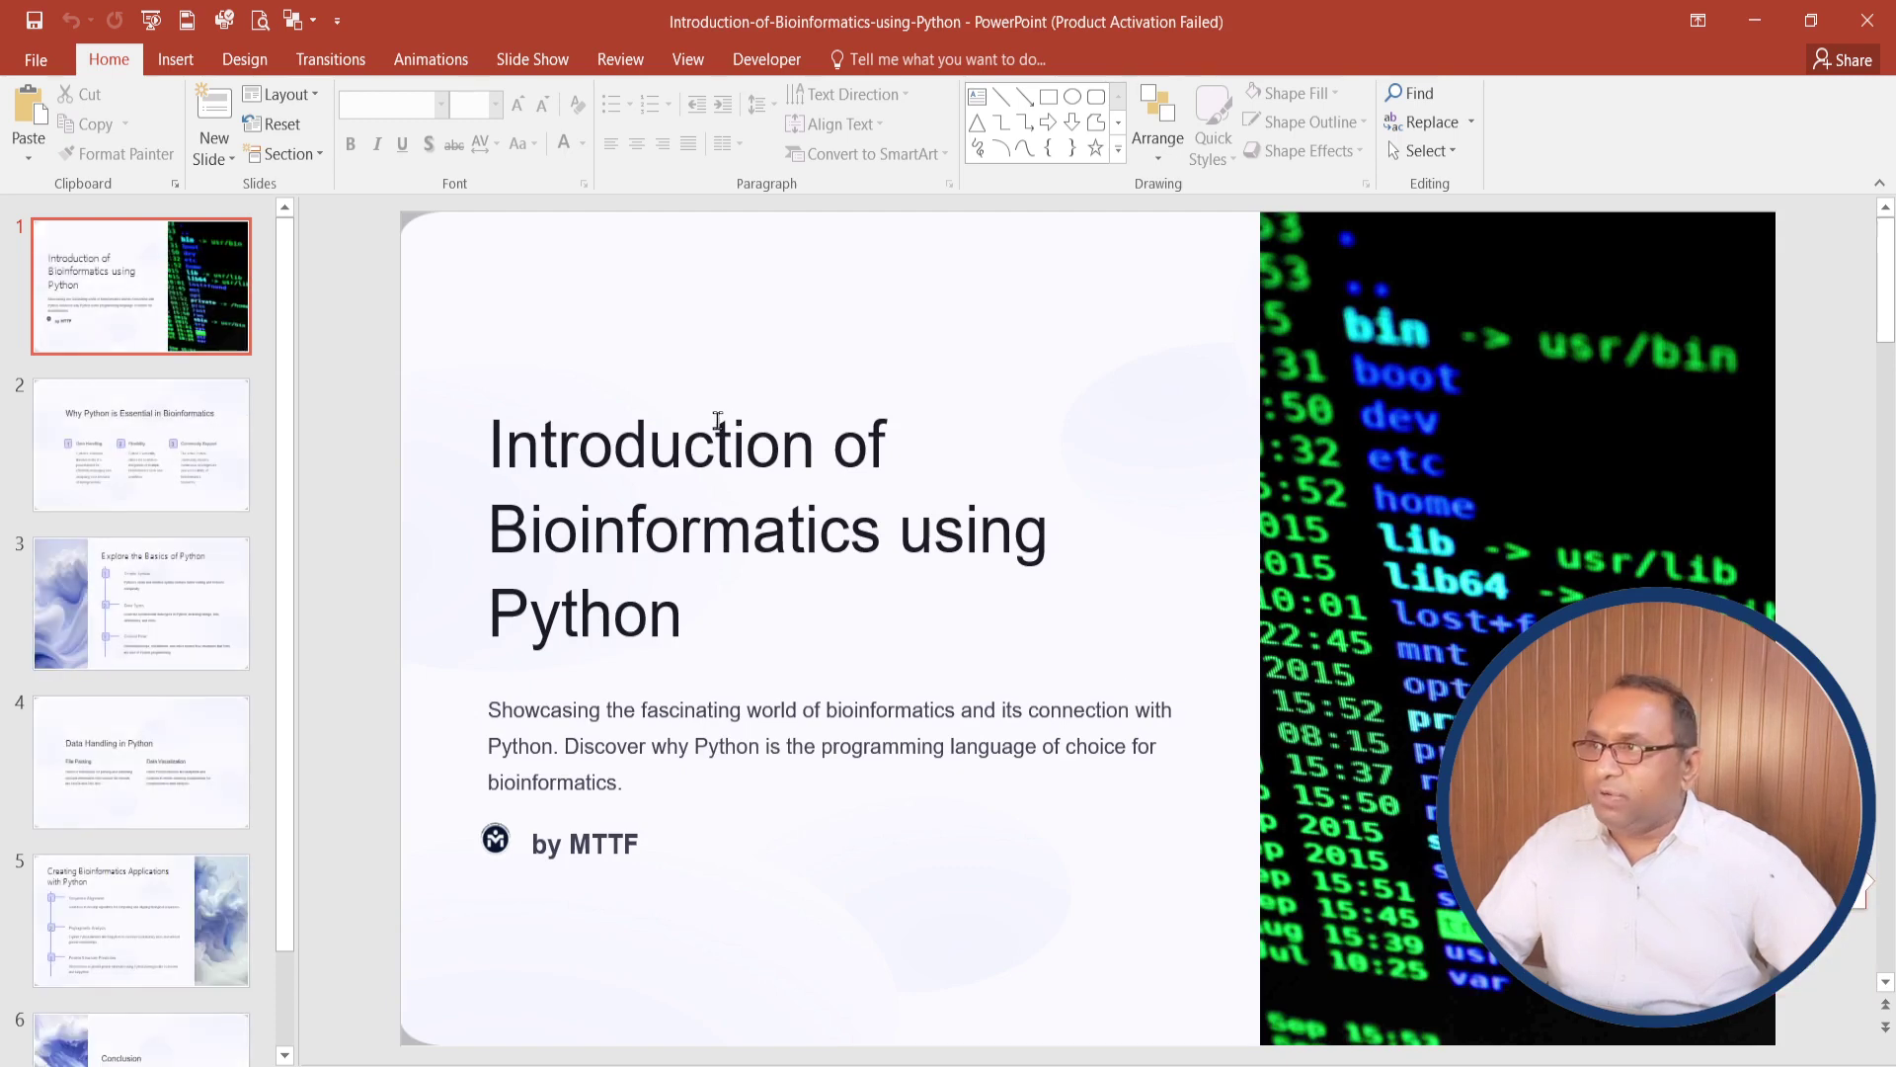